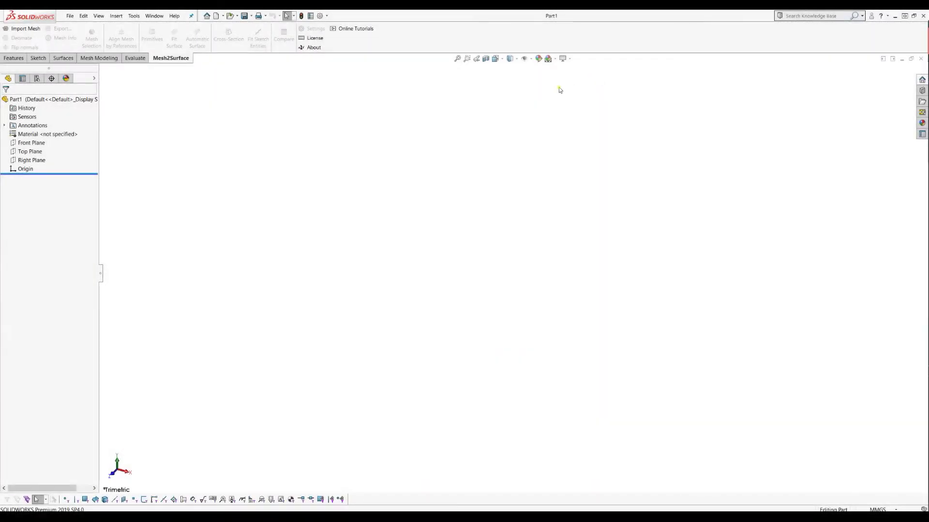
Step: Import coffee machine cap.stl as Mesh1 using the file's units, then orbit to inspect it
left_click(24, 29)
scroll(375, 178, "down", 1)
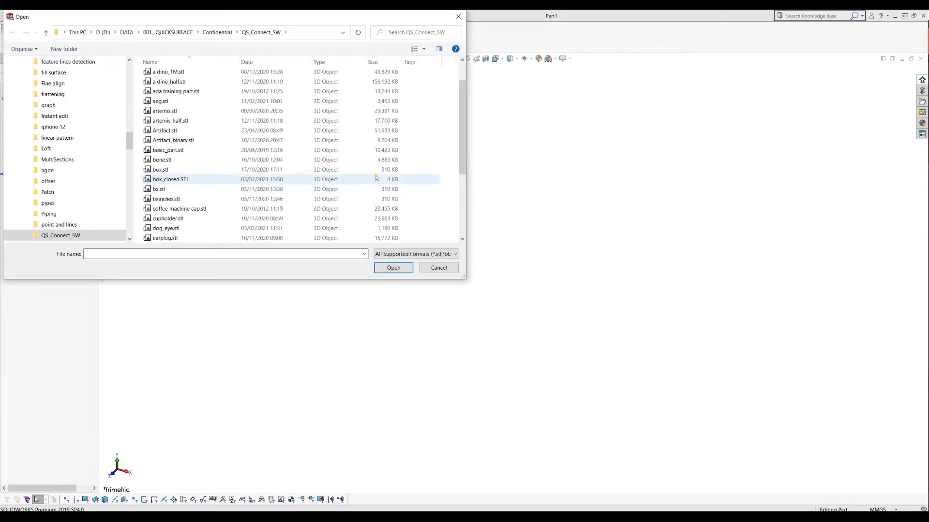
left_click(186, 209)
left_click(393, 267)
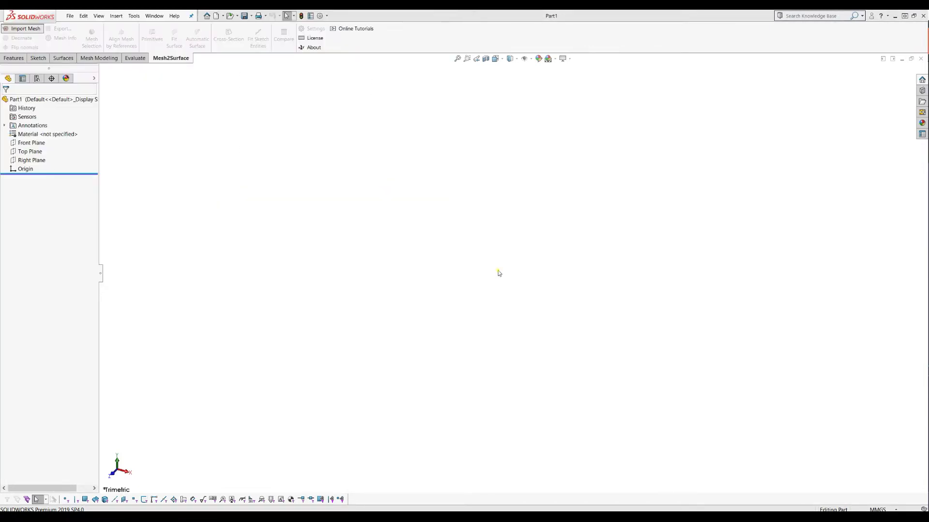
left_click(446, 289)
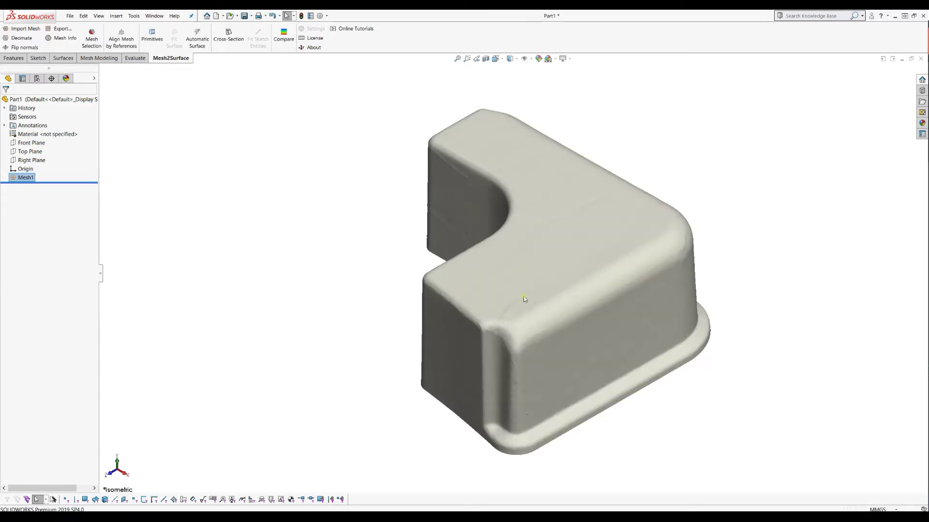
middle_click_drag(513, 248, 507, 208)
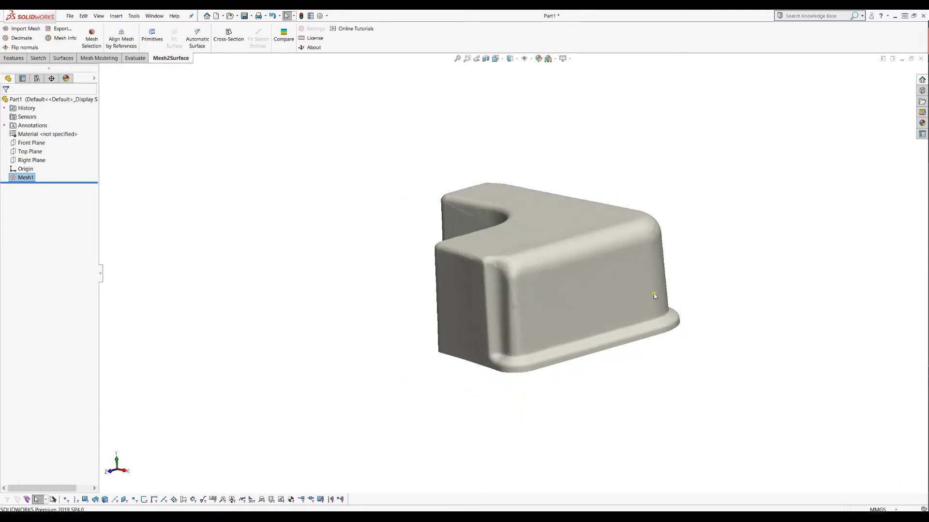
key("ctrl+Left")
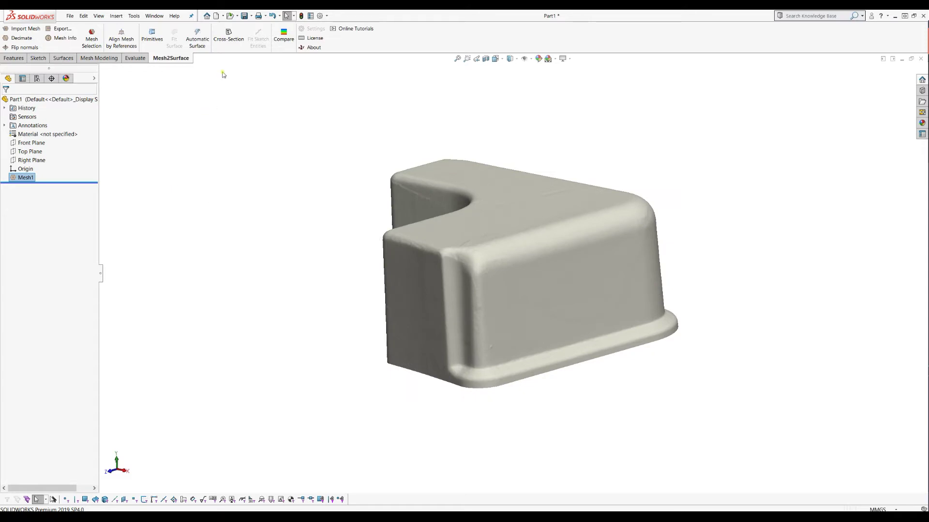
left_click(29, 152)
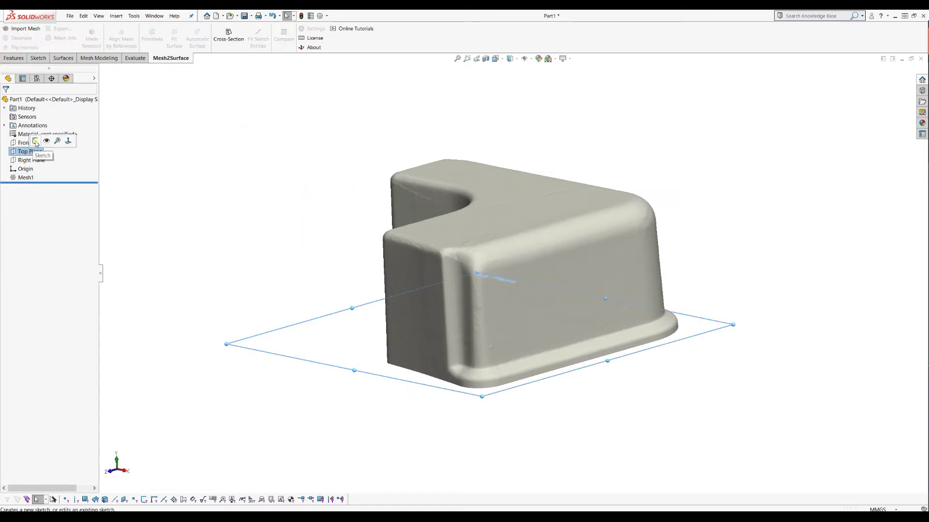
left_click(36, 141)
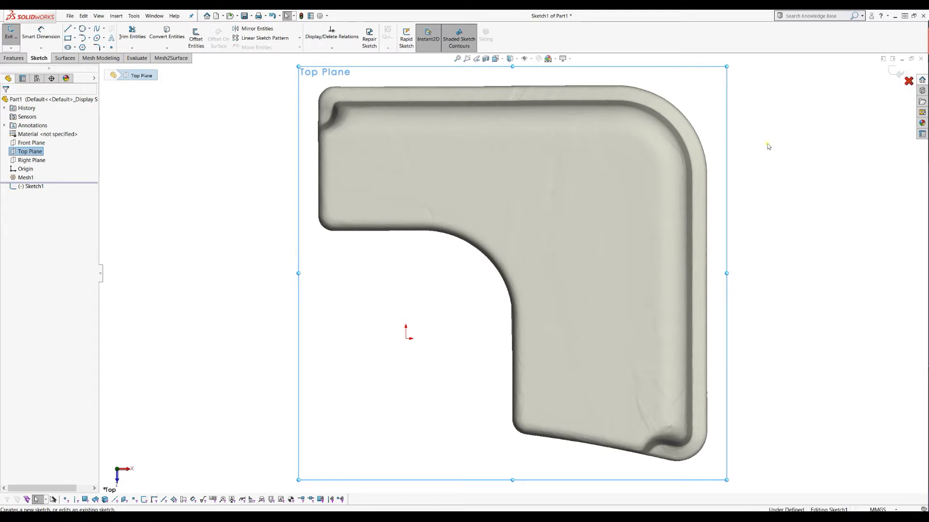
left_click(909, 81)
left_click(489, 272)
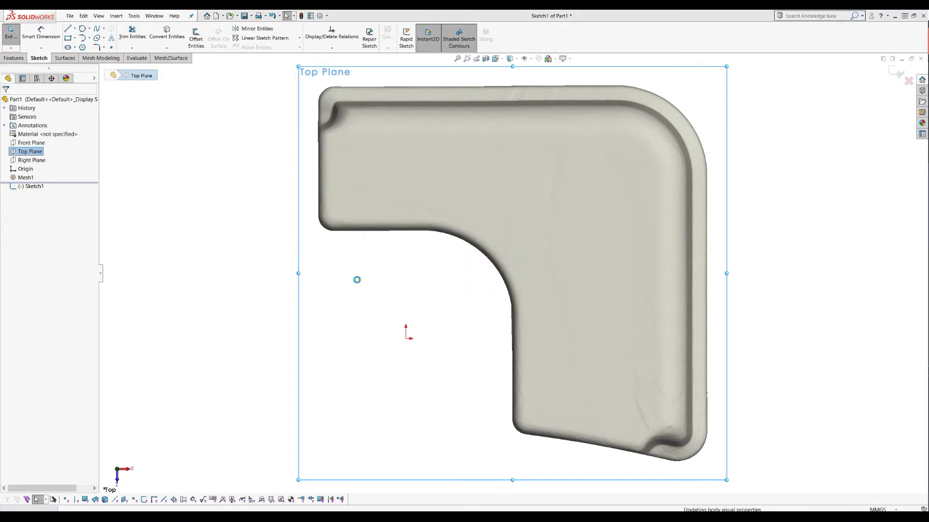
middle_click_drag(290, 277, 293, 145)
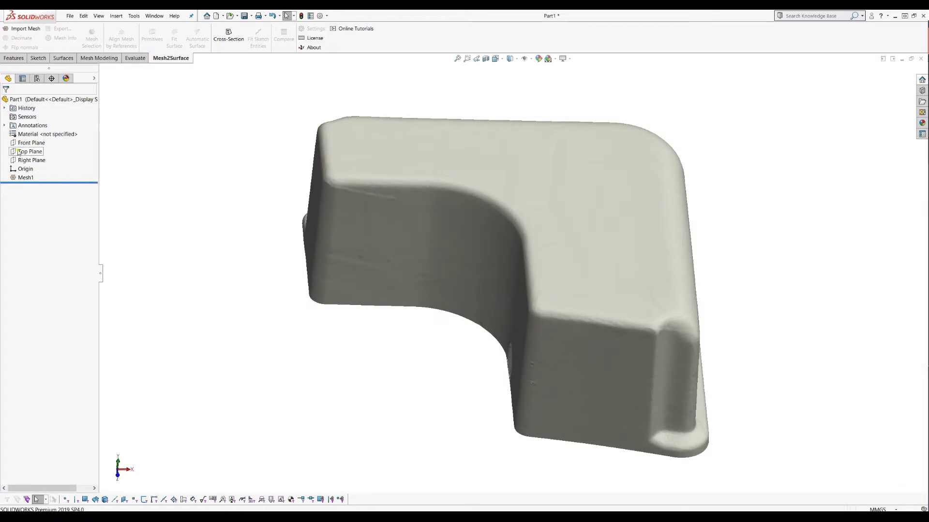
Step: Create Cross-Section1 from the Top Plane through the mesh at a 0.5 mm offset
left_click(19, 152)
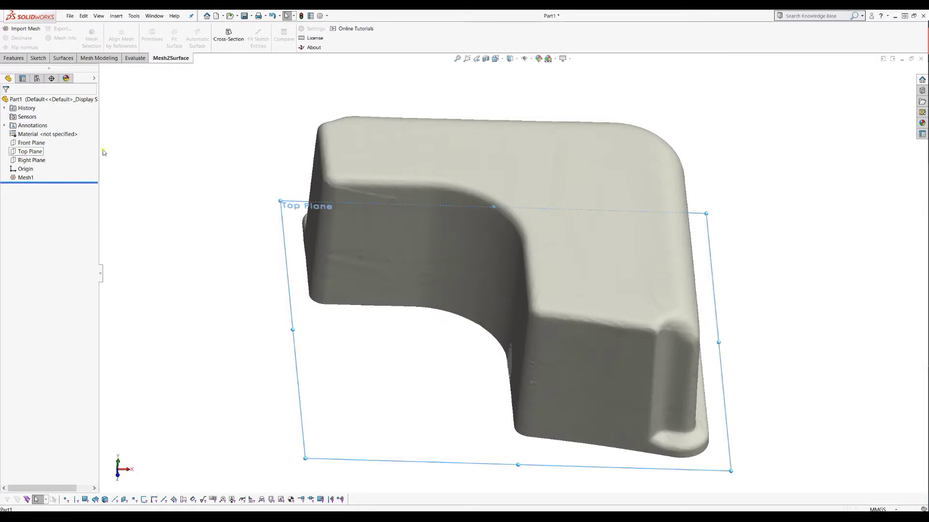
left_click(227, 49)
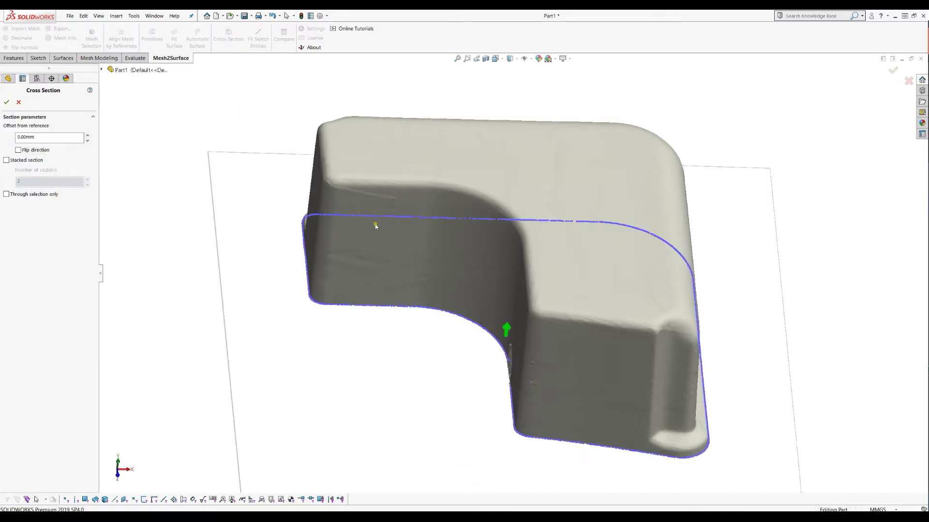
middle_click_drag(242, 162, 245, 135)
middle_click_drag(507, 361, 503, 365)
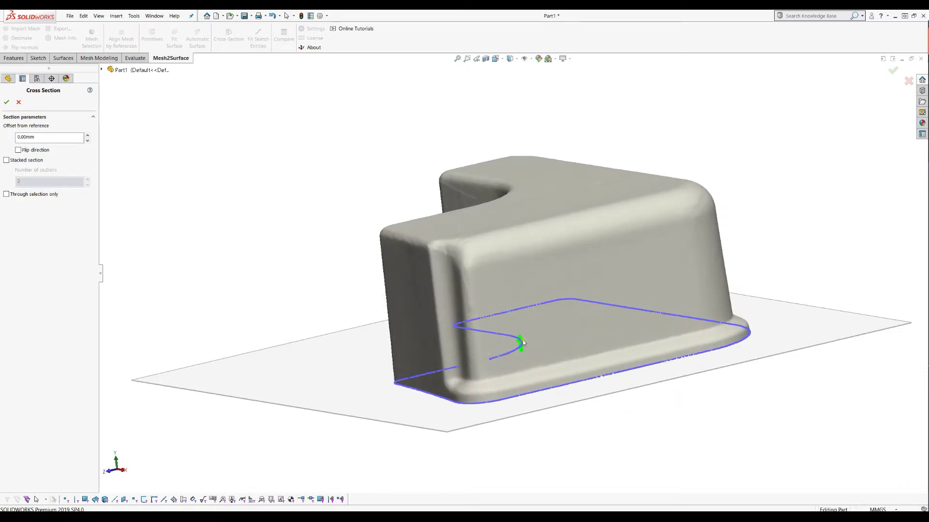
left_click_drag(521, 341, 522, 333)
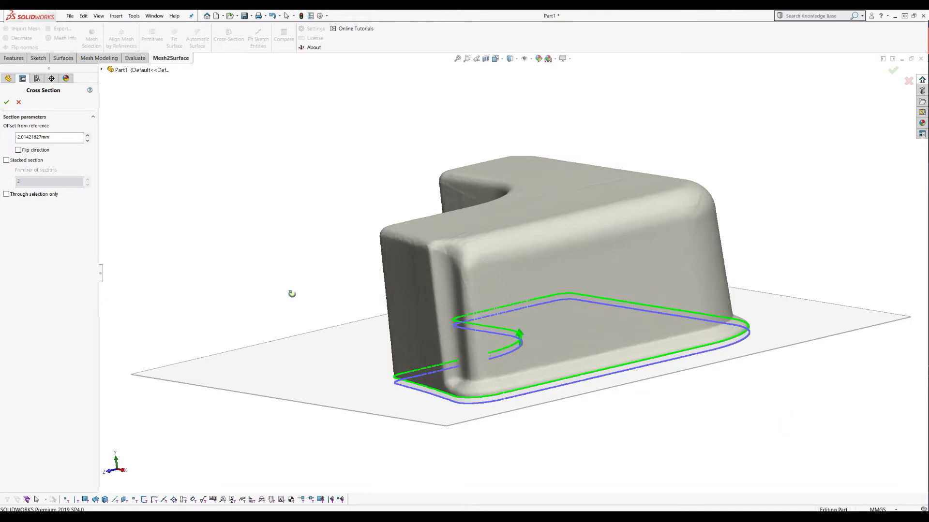
middle_click_drag(290, 292, 633, 381)
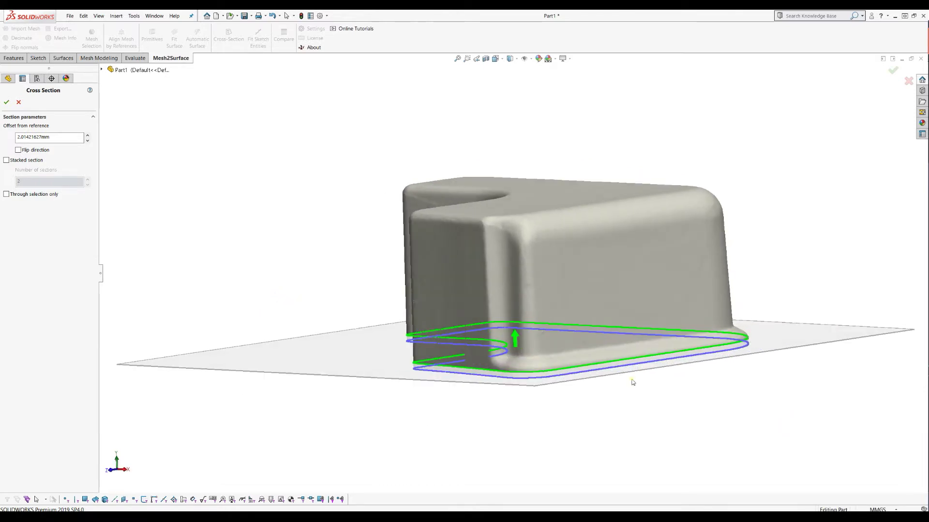
left_click_drag(80, 137, 5, 140)
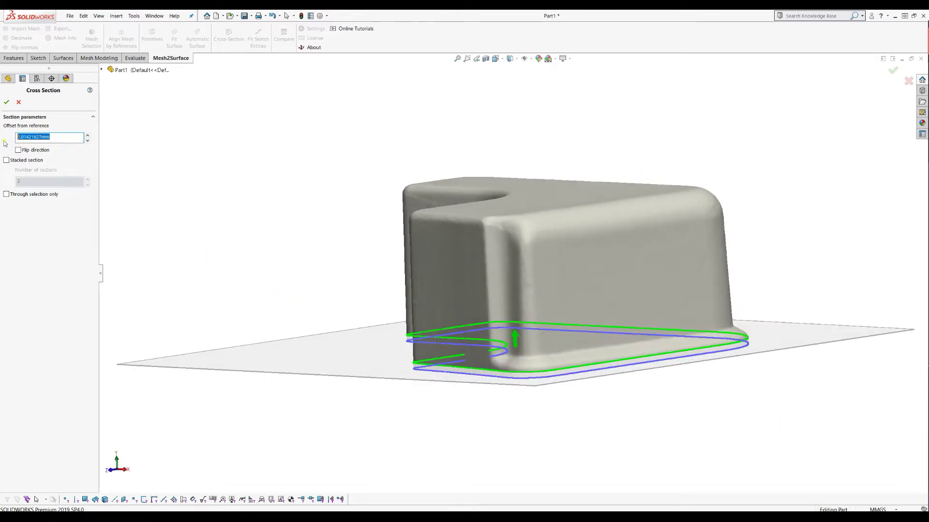
type("0.5")
key("Return")
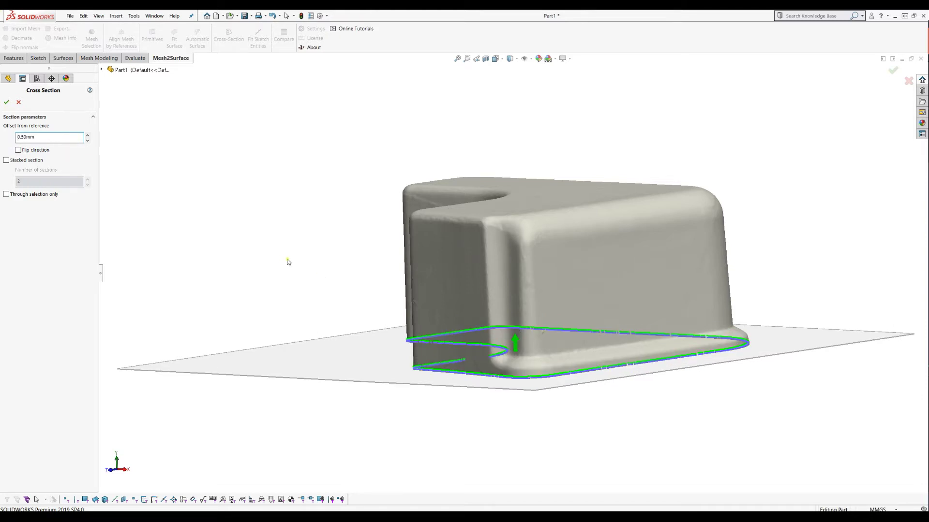
left_click(6, 102)
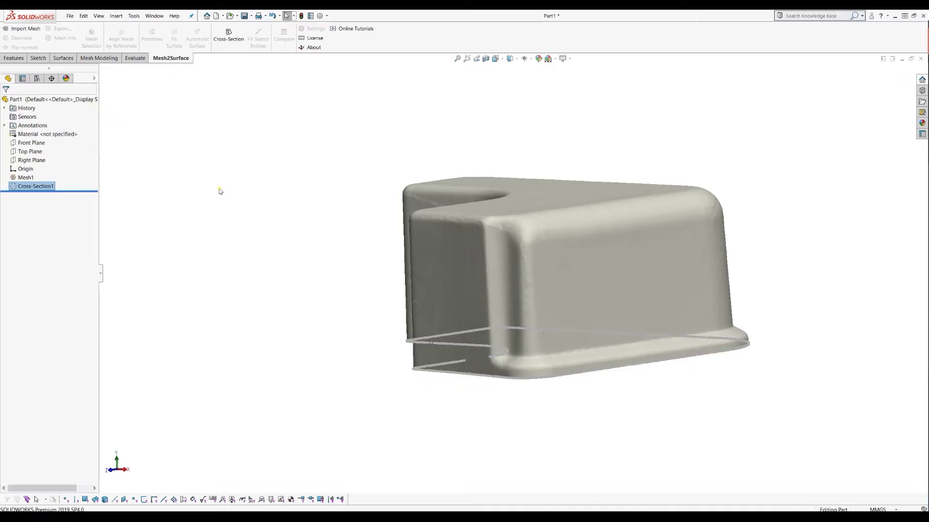
Step: Hide Mesh1 and start a new sketch on the Top Plane over the section outline
left_click(20, 178)
left_click(24, 169)
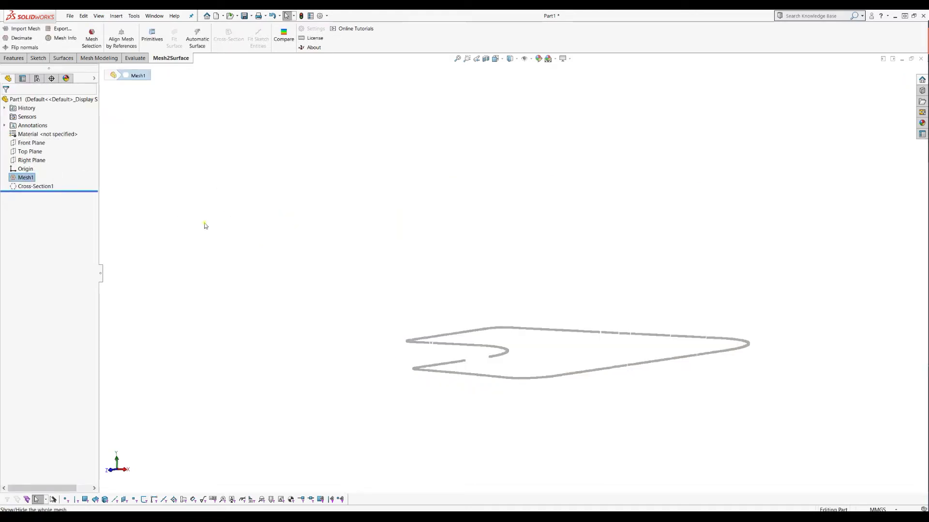
left_click(16, 152)
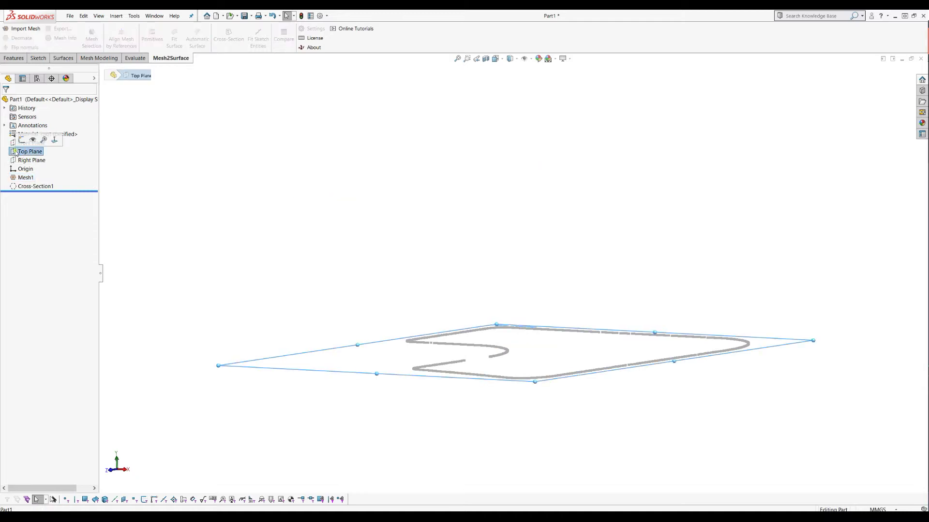
left_click(22, 141)
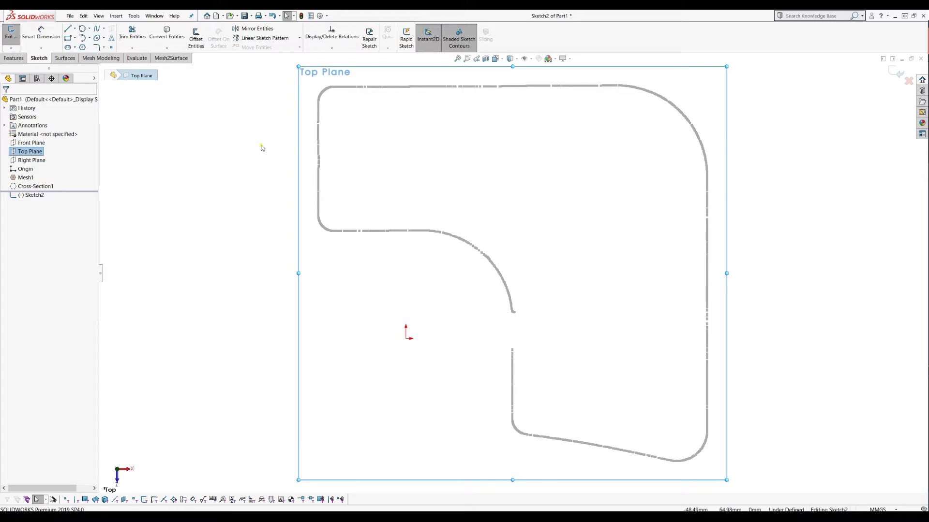
left_click(178, 58)
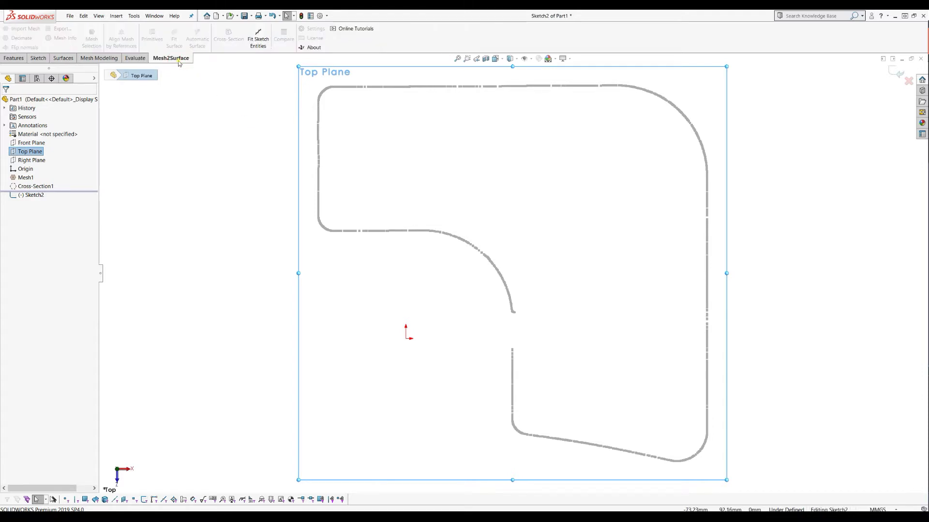
Step: Launch Fit Sketch Entities on Sketch2, zoom to the outline and mark its top-edge points
left_click(260, 50)
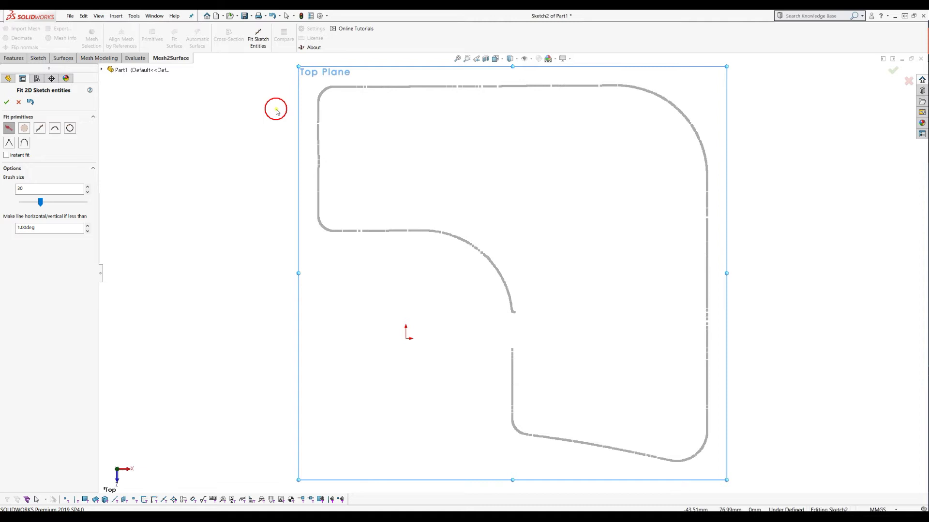
key("z")
scroll(276, 112, "down", 2)
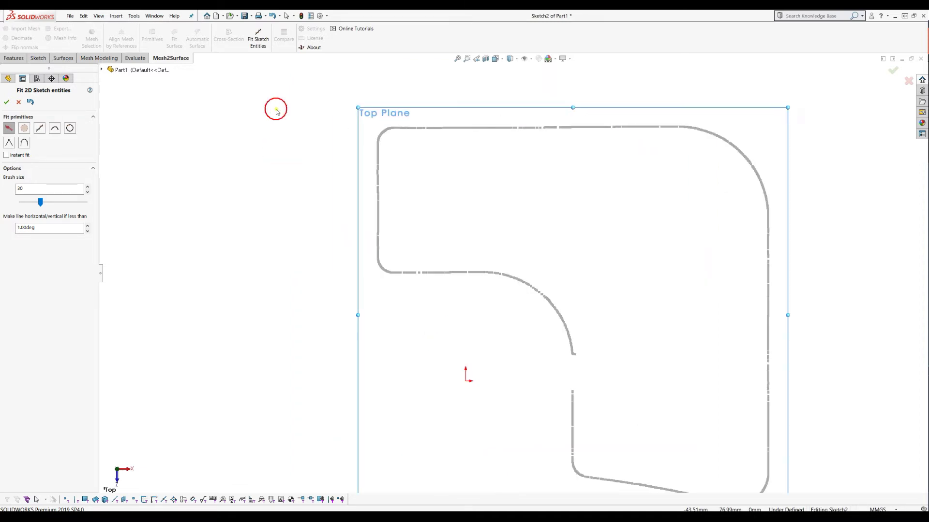
scroll(527, 181, "up", 2)
scroll(539, 183, "down", 1)
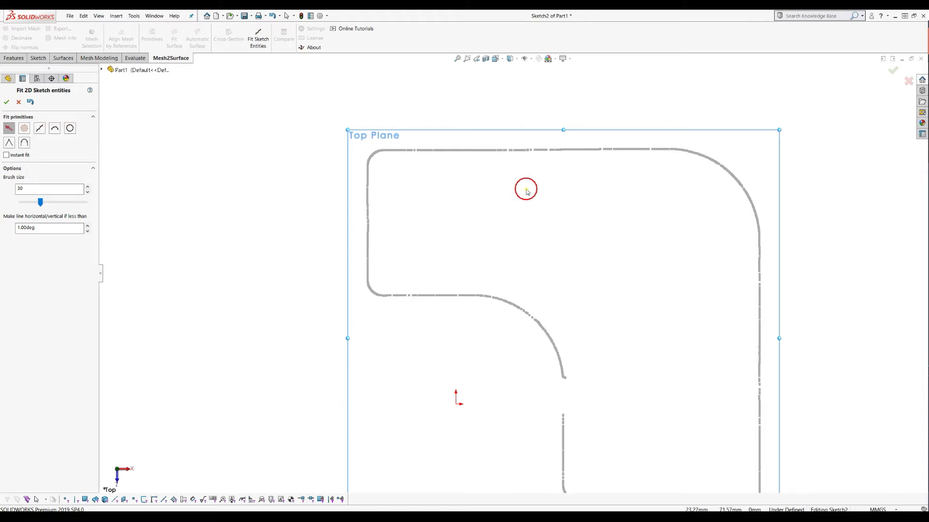
scroll(527, 192, "up", 1)
scroll(527, 192, "down", 1)
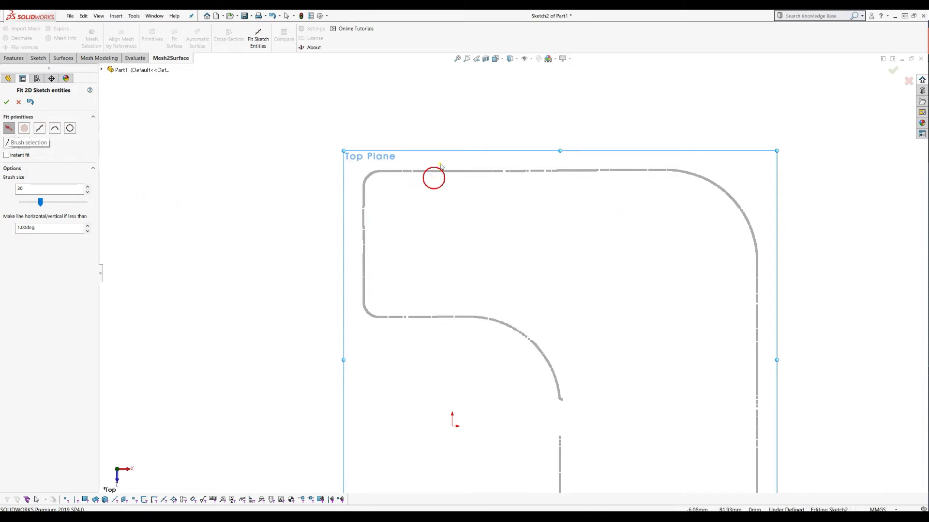
mouse_move(419, 172)
left_mouse_down()
mouse_move(646, 171)
mouse_move(599, 176)
left_mouse_up()
mouse_move(542, 239)
left_mouse_down()
mouse_move(495, 310)
mouse_move(424, 317)
left_mouse_up()
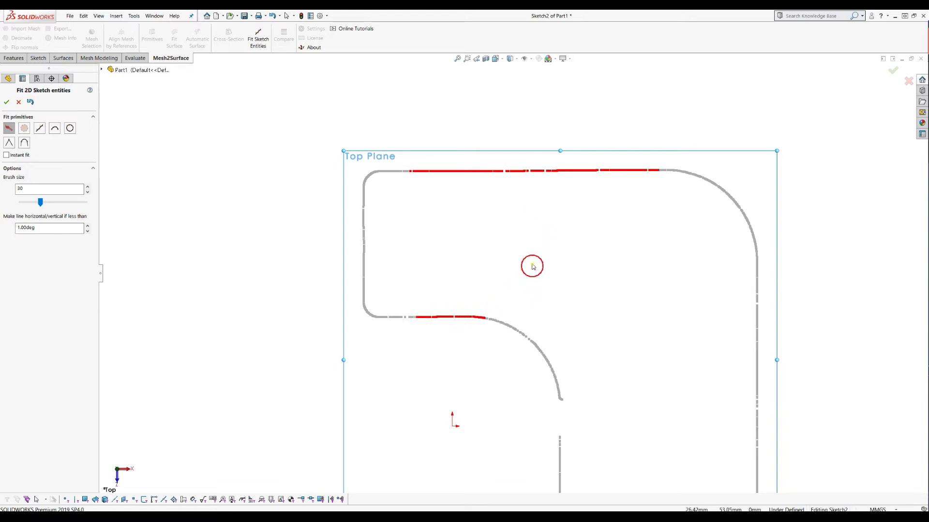
left_click(24, 129)
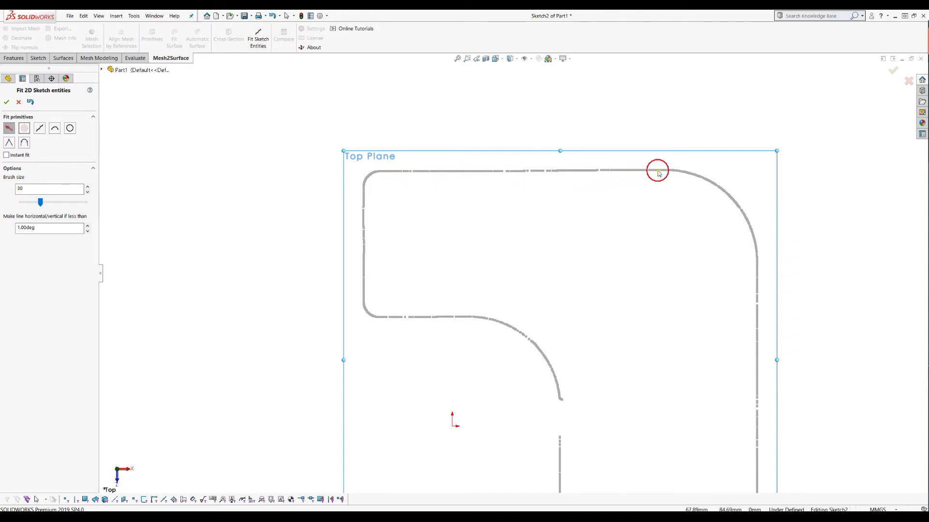
left_click_drag(613, 174, 394, 176)
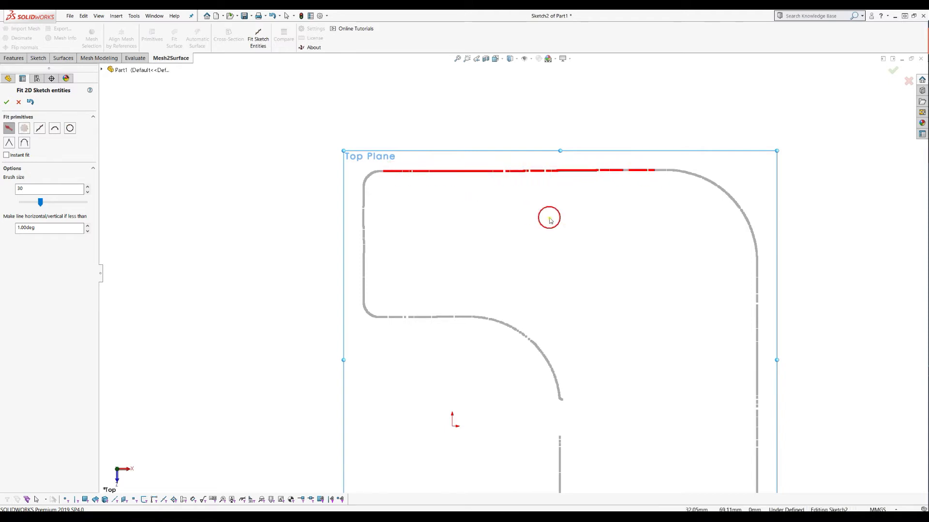
Step: Fit lines to the outline's top and left edges, then undo both fitted lines
left_click(38, 131)
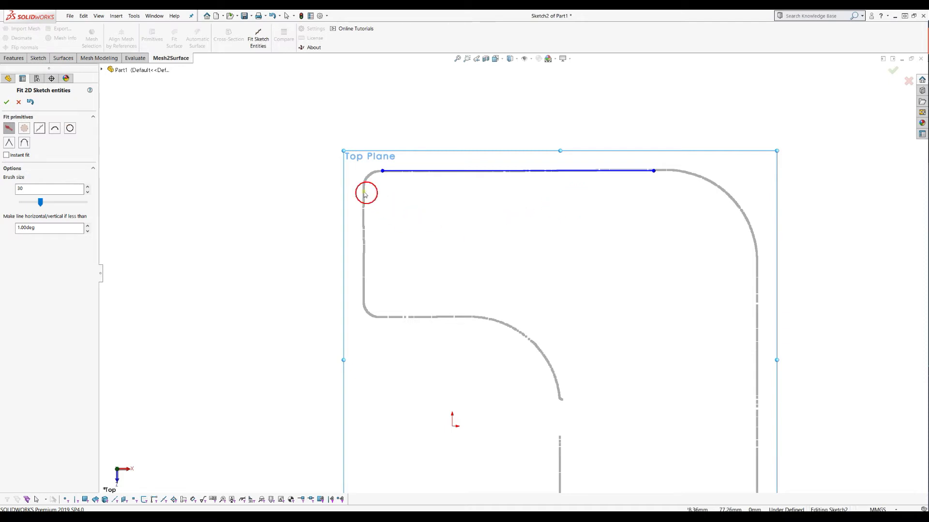
left_click_drag(364, 194, 364, 288)
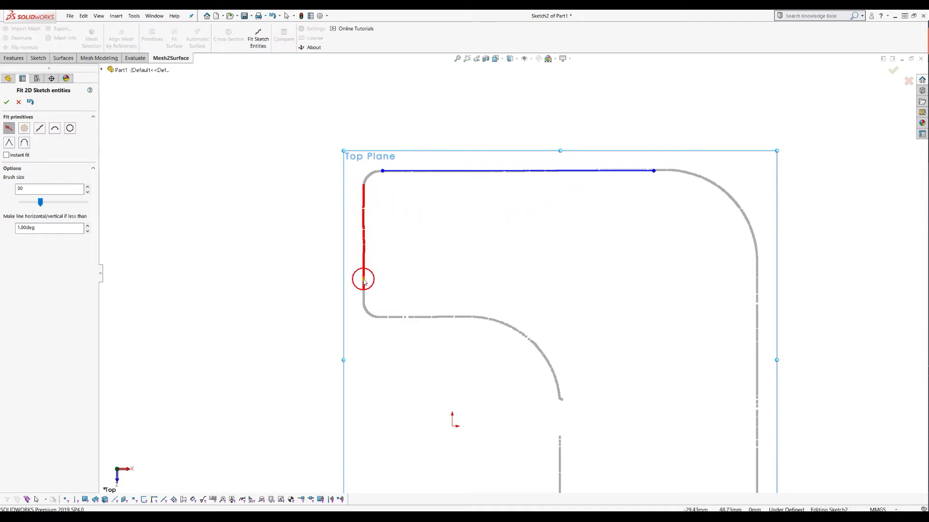
left_click(40, 129)
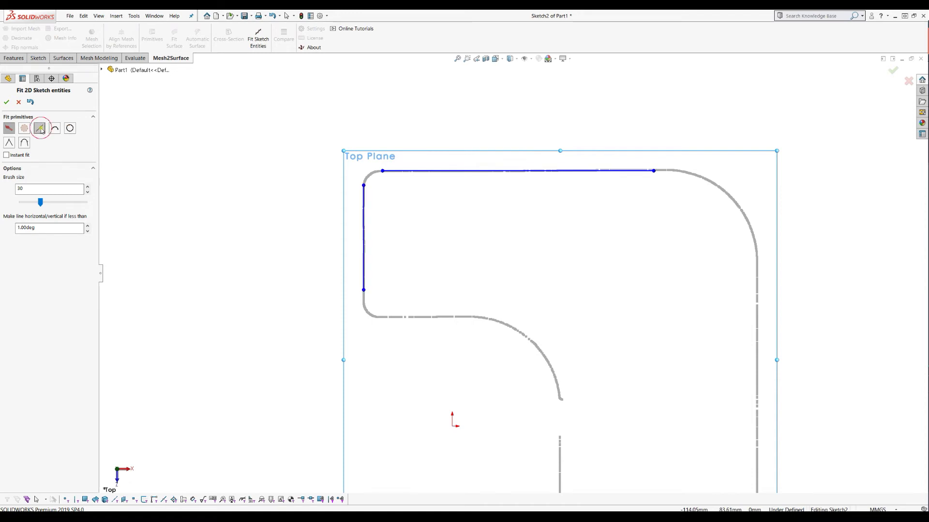
left_click(31, 103)
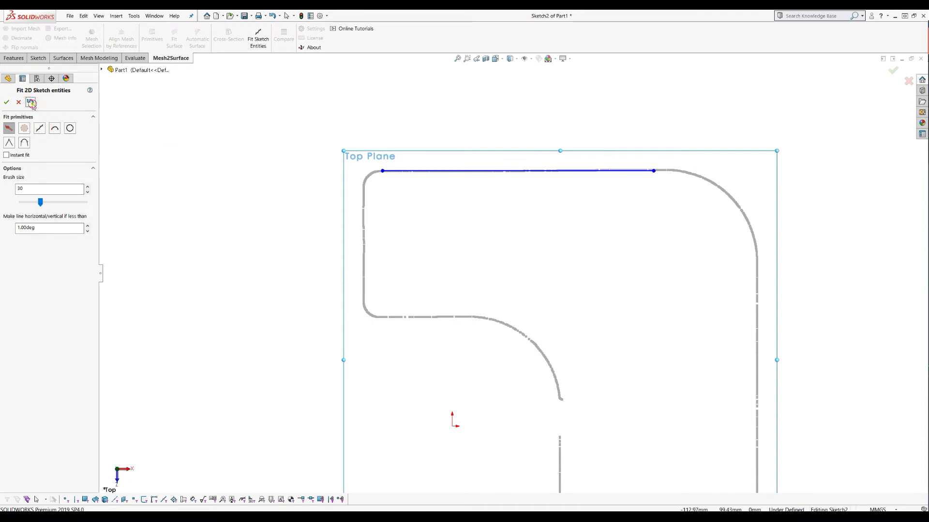
left_click(31, 103)
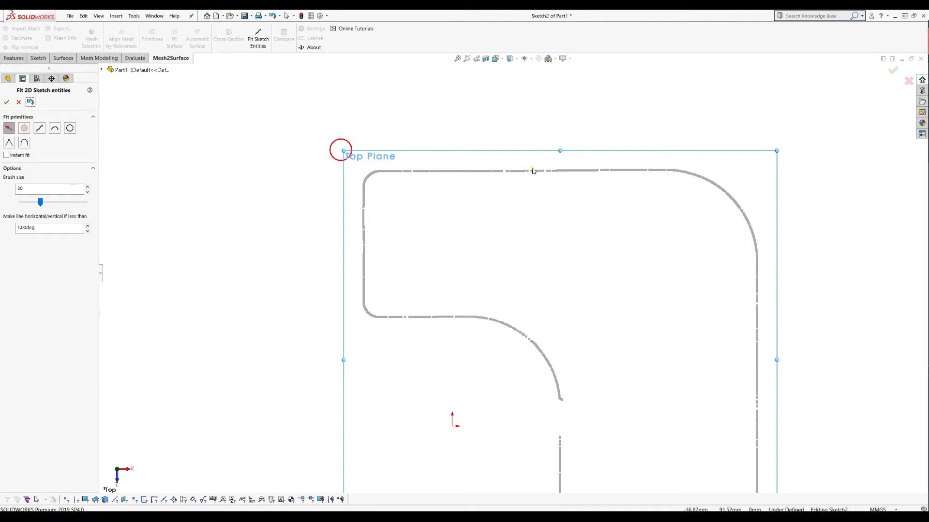
Step: Set brush size to 50, paint the top-edge points and fit a line to them
scroll(657, 185, "down", 1)
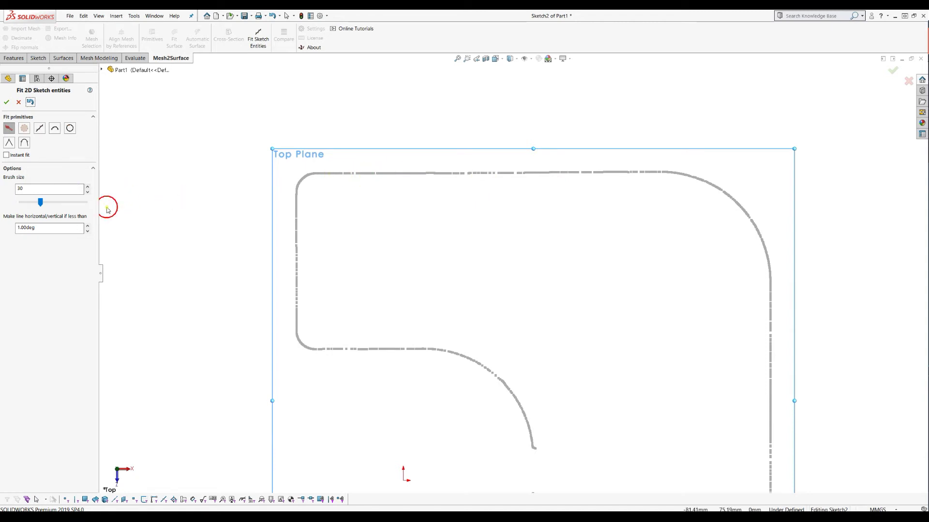
double_click(48, 189)
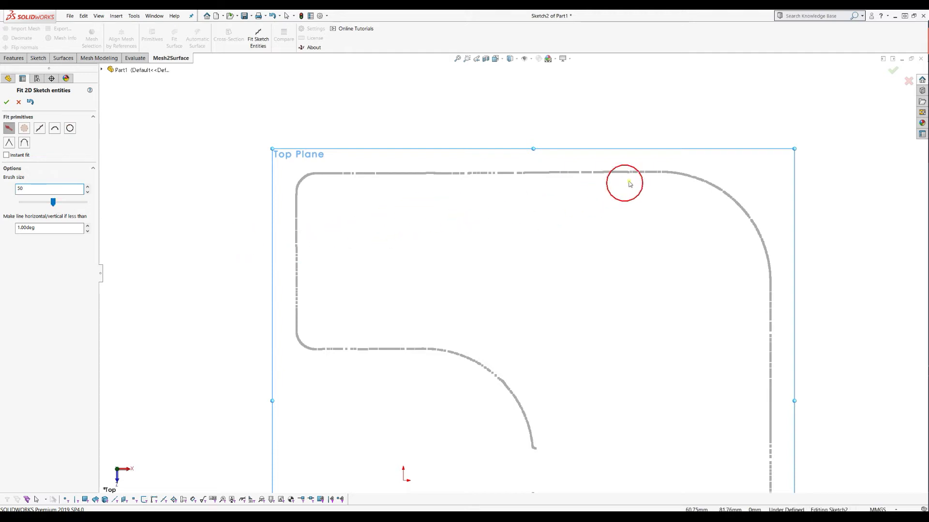
left_click_drag(629, 182, 342, 175)
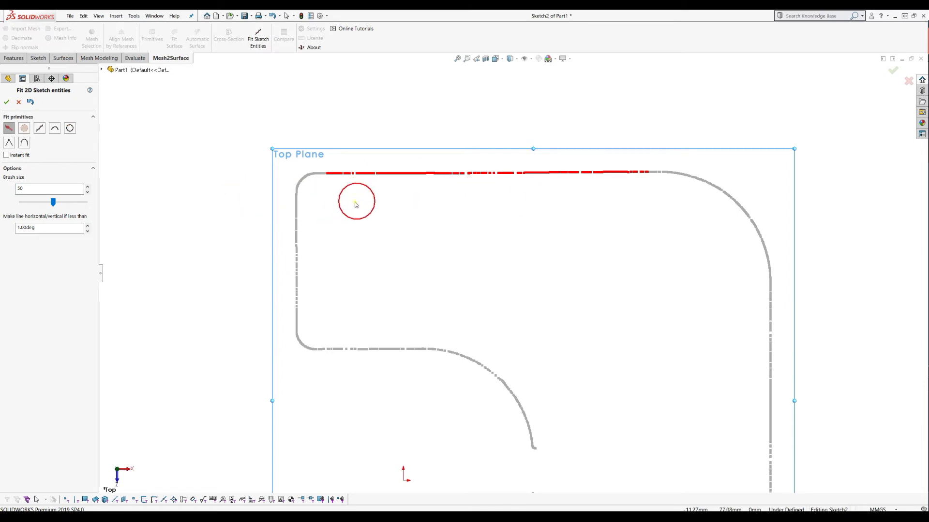
key("ctrl+Right")
key("ctrl+Down")
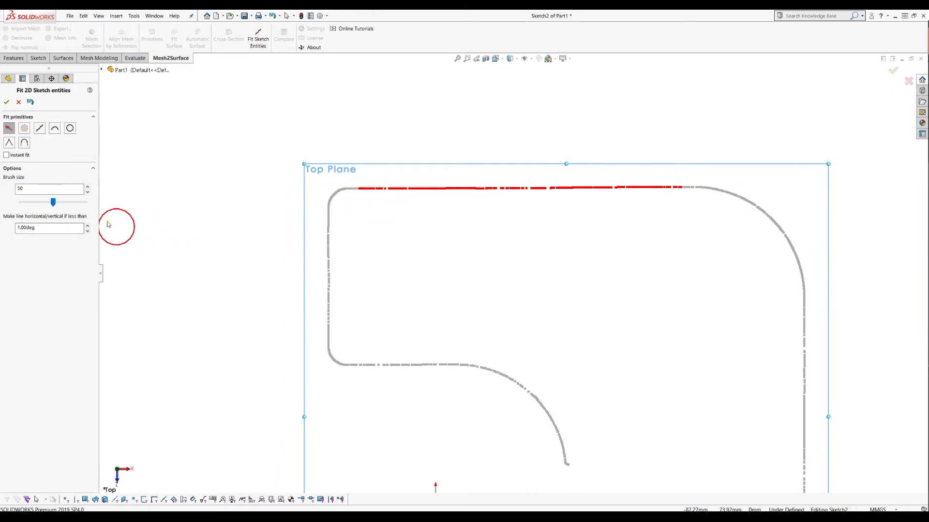
left_click(40, 129)
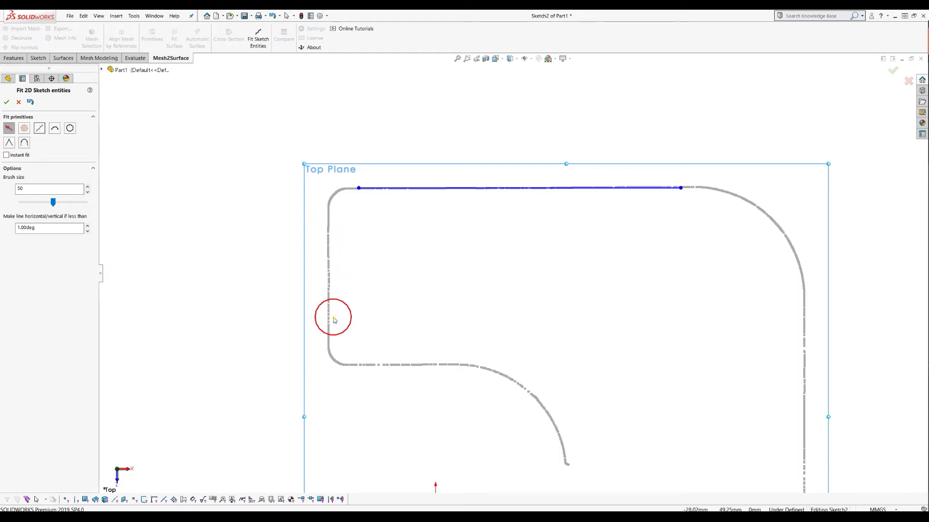
Step: Fit a line to the painted left edge and an arc to the inner curve
left_click_drag(328, 213, 328, 335)
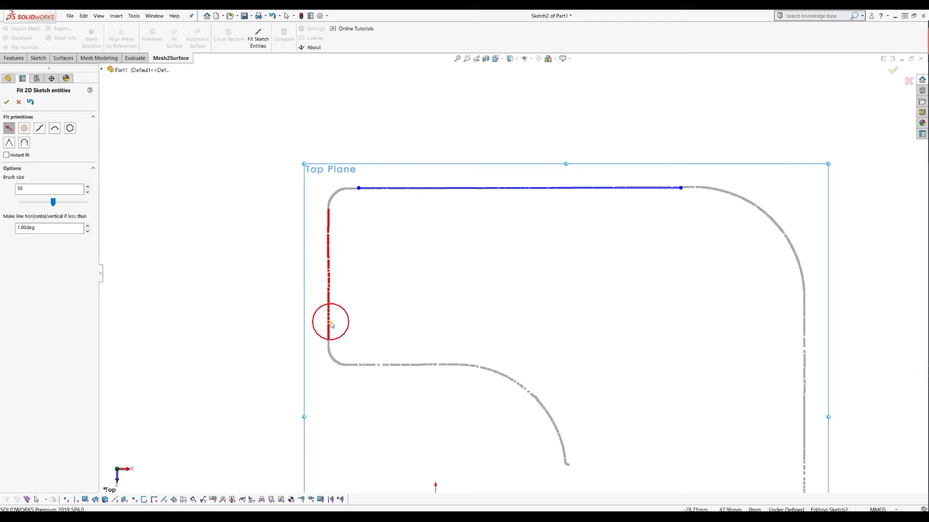
left_click(42, 131)
scroll(326, 223, "up", 3)
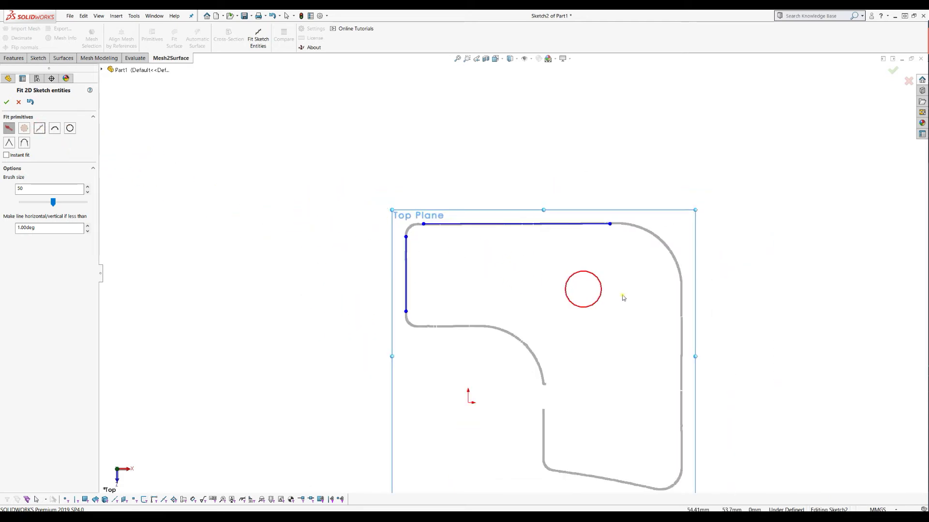
scroll(623, 296, "up", 2)
scroll(687, 350, "down", 2)
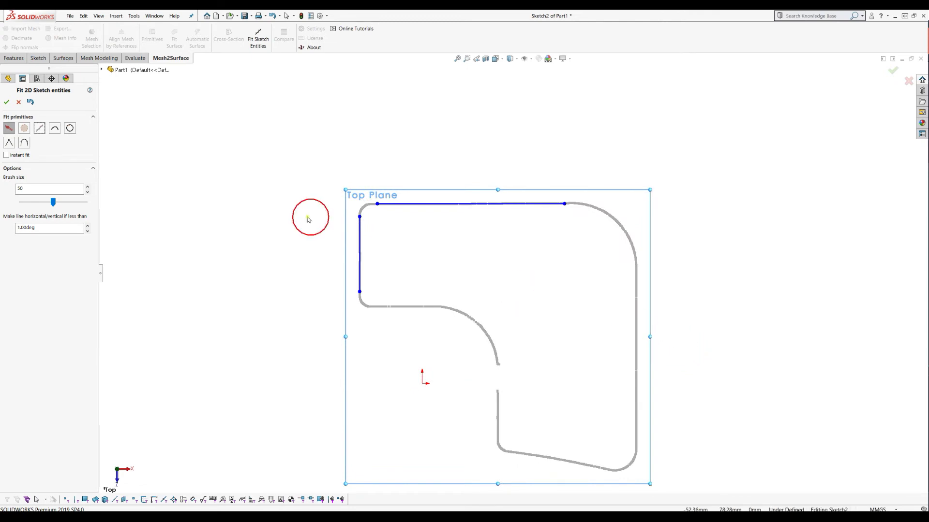
scroll(495, 251, "down", 1)
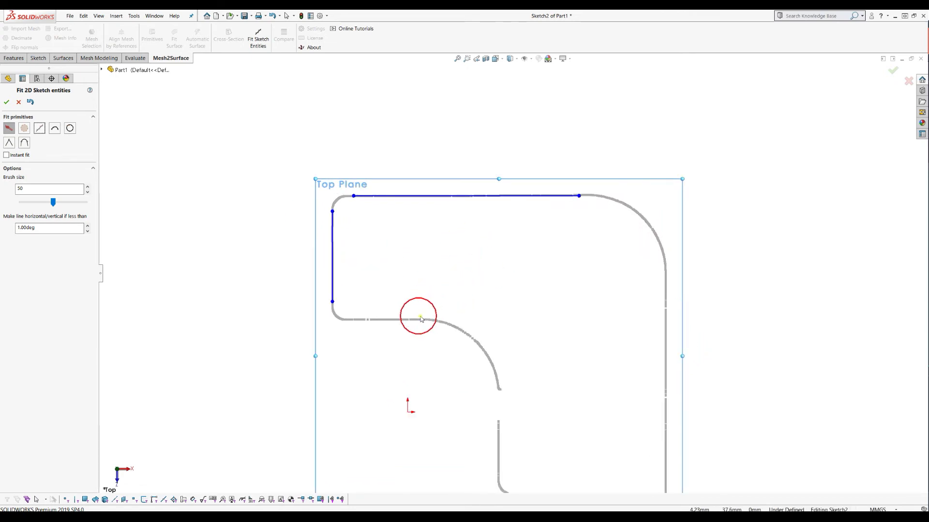
mouse_move(420, 319)
left_mouse_down()
mouse_move(467, 339)
mouse_move(500, 387)
left_mouse_up()
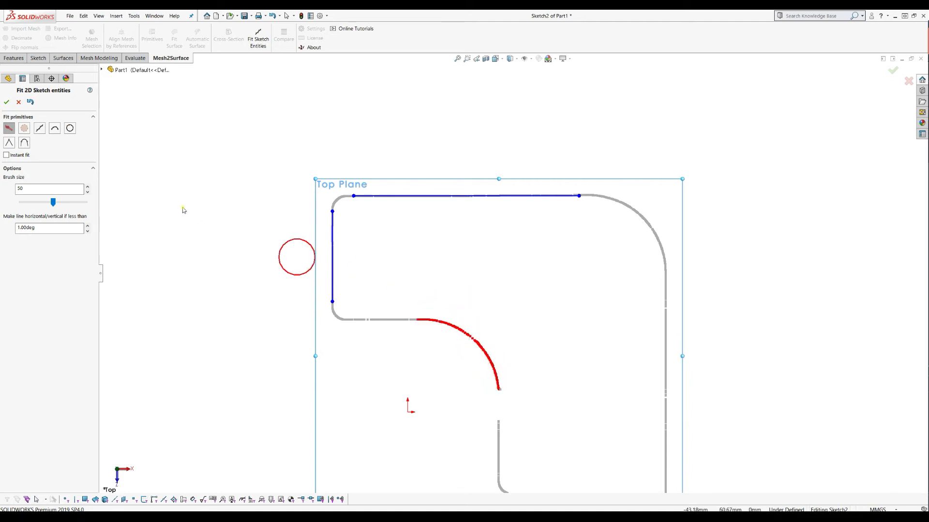
left_click(55, 129)
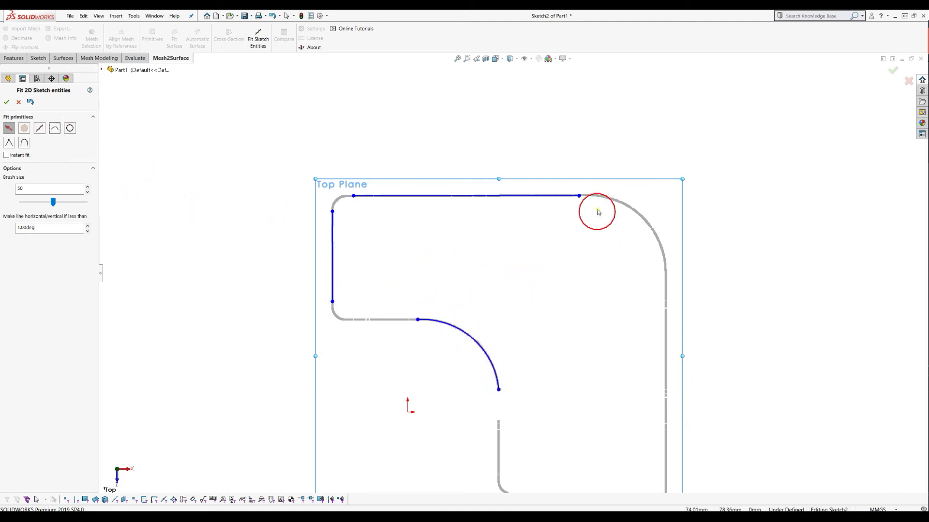
Step: Fit a circle to the top-right corner, then undo the circle, arc and both lines
mouse_move(596, 208)
left_mouse_down()
mouse_move(635, 223)
mouse_move(650, 260)
left_mouse_up()
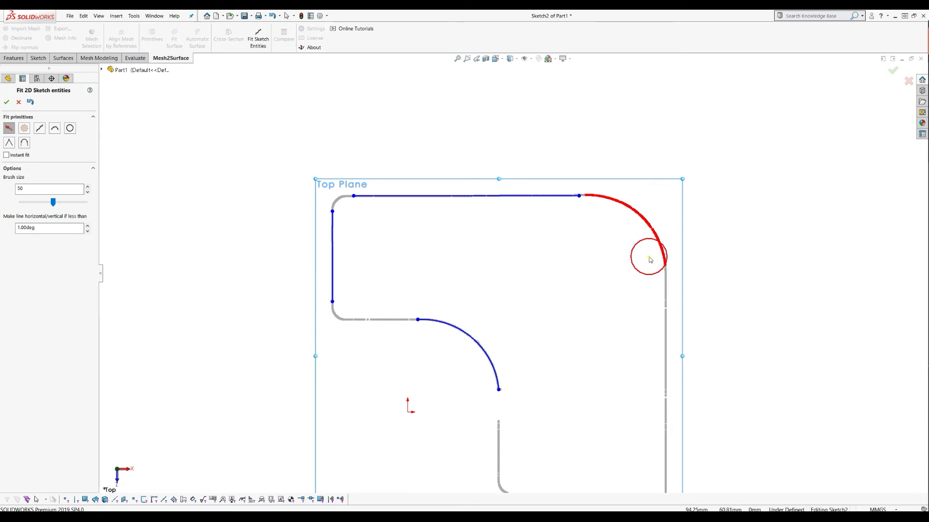
left_click(70, 128)
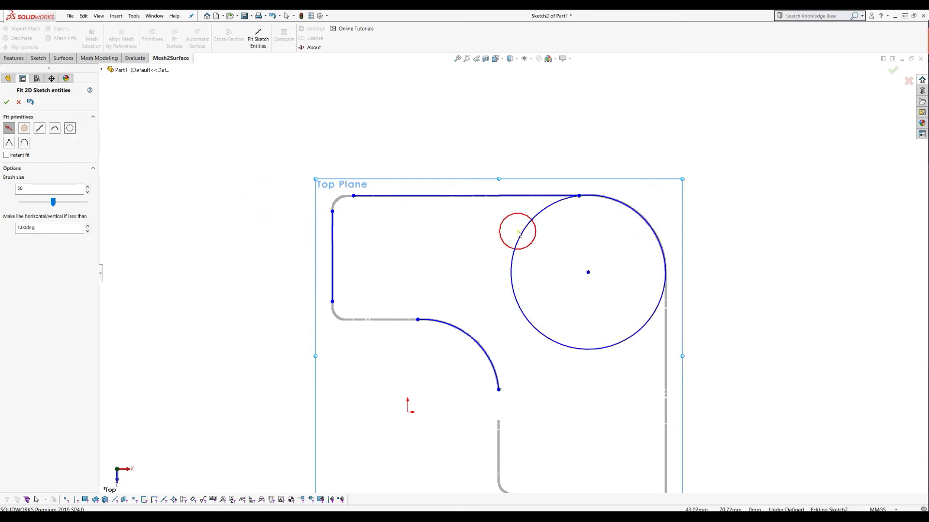
left_click(30, 103)
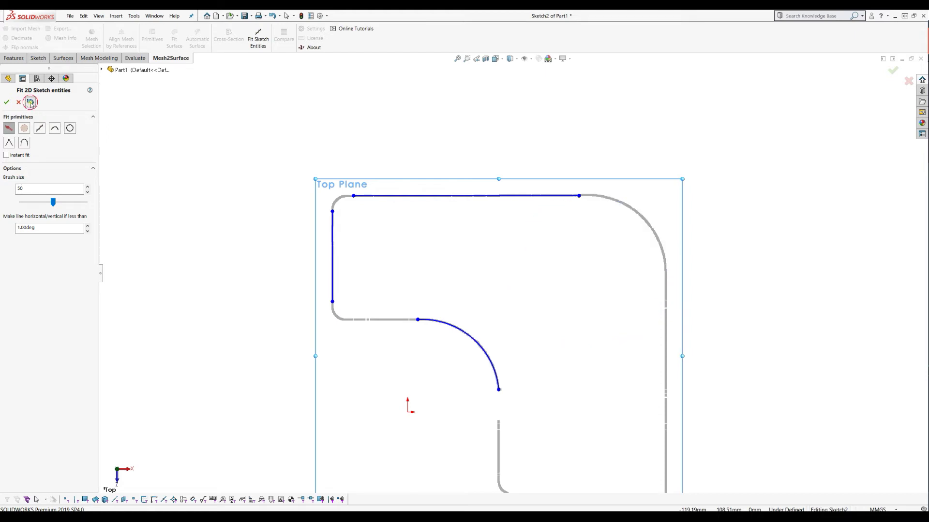
left_click(30, 103)
left_click(30, 102)
left_click(30, 102)
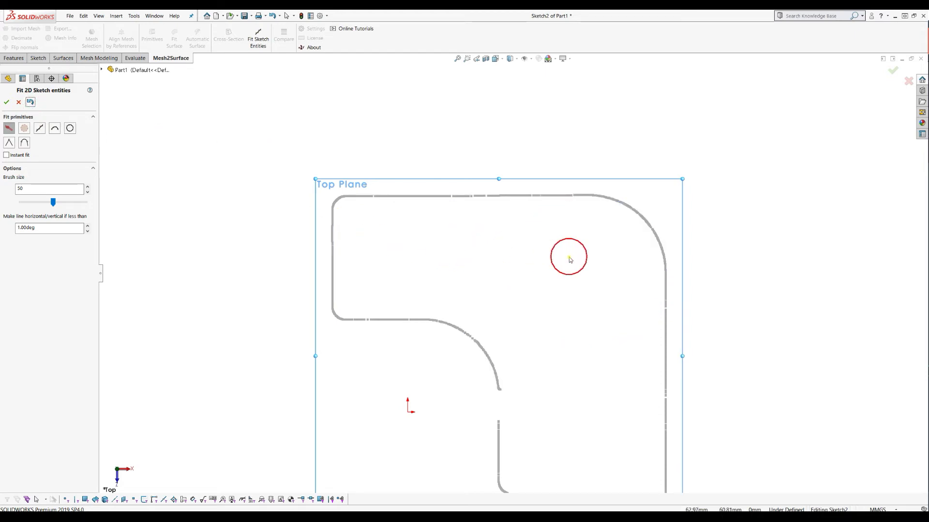
Step: Enable Instant fit in the Fit 2D Sketch entities panel and select the Arc primitive
scroll(524, 231, "up", 1)
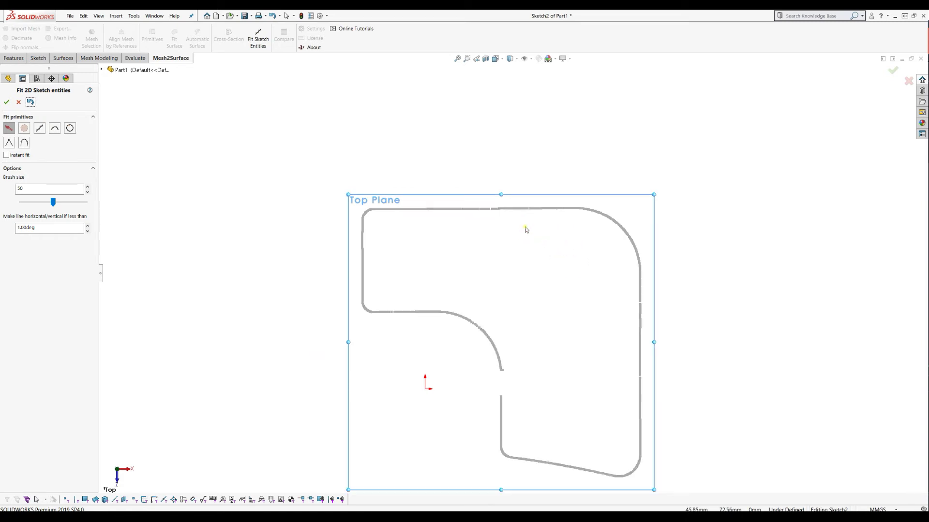
left_click(17, 155)
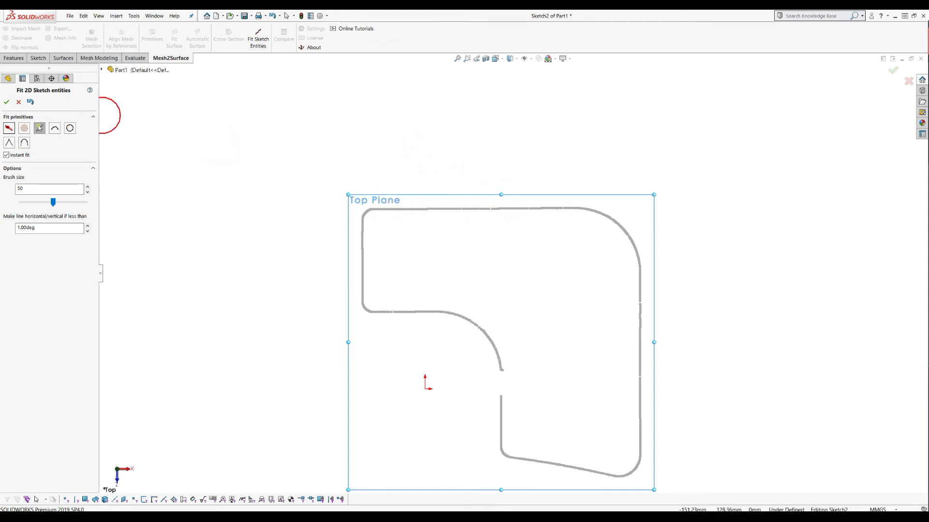
left_click(54, 129)
Step: Instantly fit a line along the top edge and arcs at the inner curve and top-right corner
left_click(42, 130)
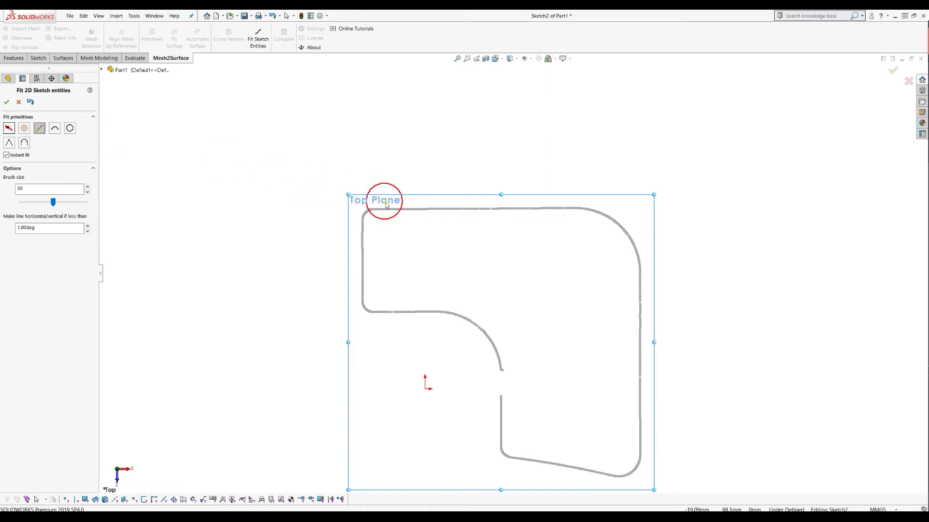
left_click_drag(382, 207, 562, 211)
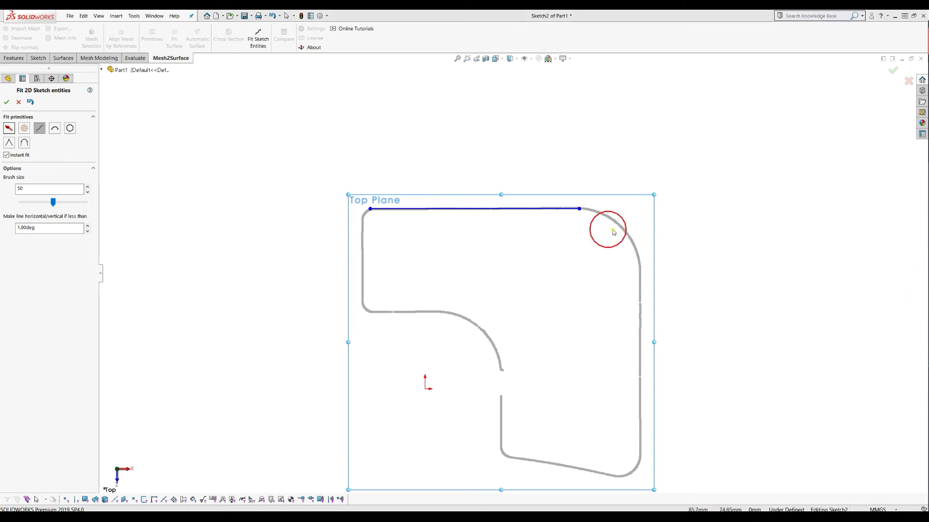
left_click(54, 130)
mouse_move(442, 317)
left_mouse_down()
mouse_move(488, 346)
mouse_move(503, 369)
left_mouse_up()
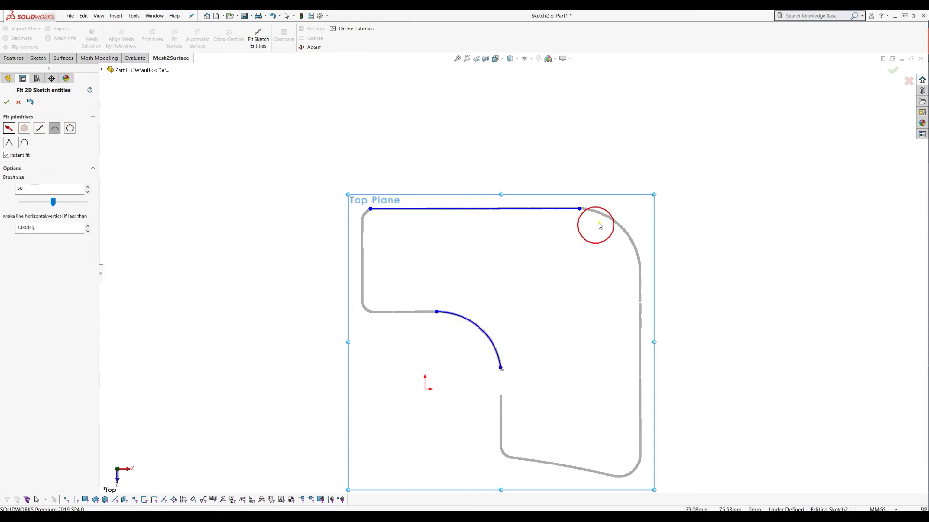
left_click_drag(600, 226, 630, 246)
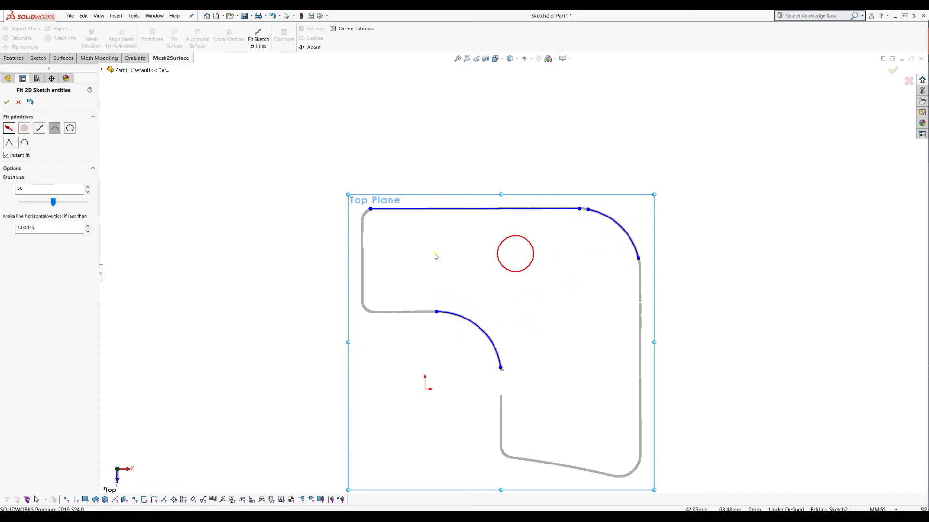
Step: Fit lines along the left, lower vertical, right and bottom sloped edges, then accept the fit
left_click(39, 129)
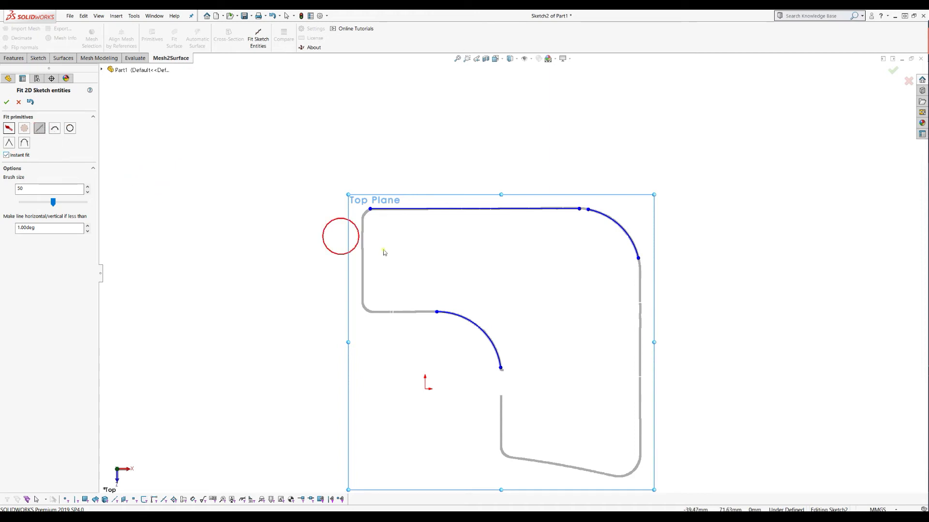
left_click_drag(366, 236, 369, 280)
left_click_drag(502, 395, 504, 428)
mouse_move(631, 290)
left_mouse_down()
mouse_move(638, 285)
mouse_move(637, 447)
left_mouse_up()
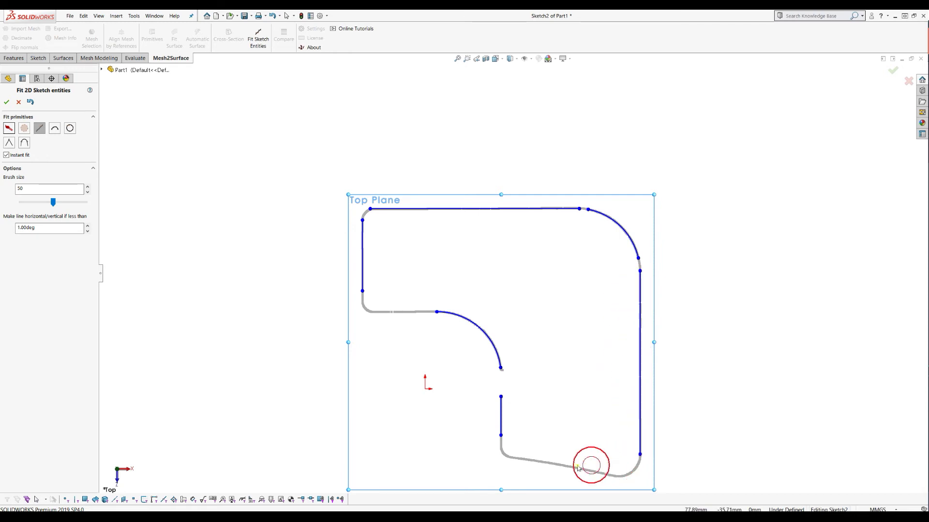
left_click_drag(578, 468, 523, 457)
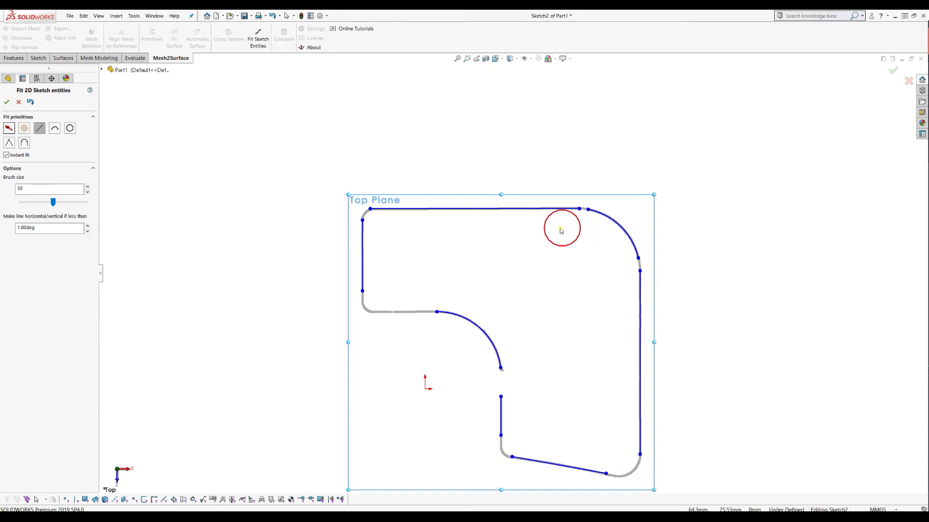
key("z")
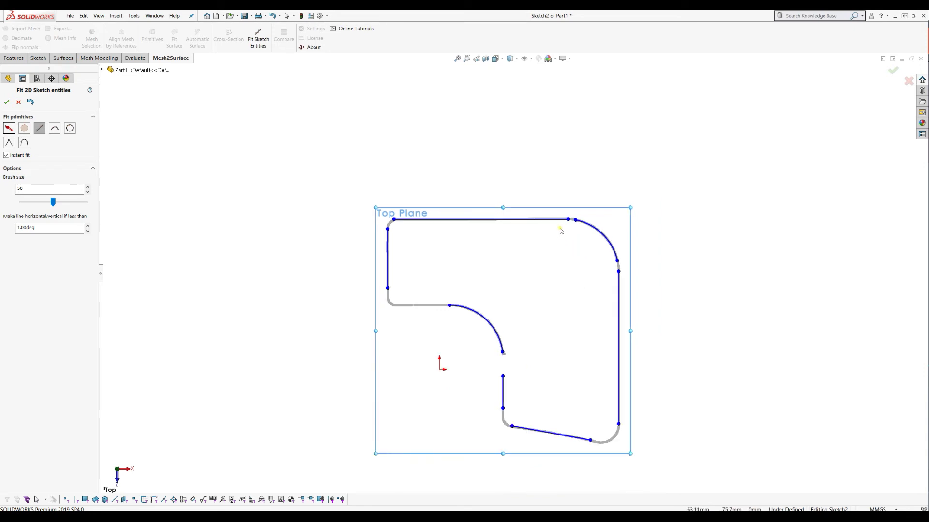
left_click(894, 77)
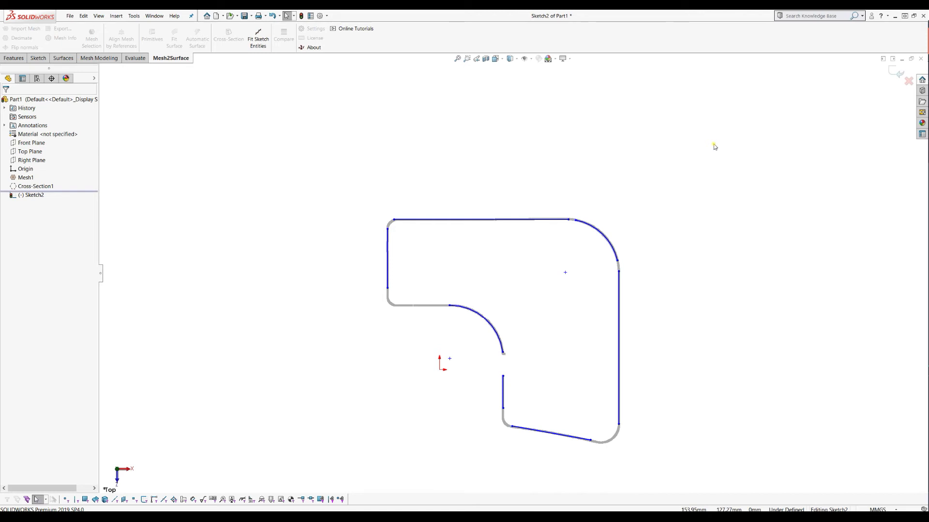
Step: Box-select and then deselect Sketch2's fitted entities, and reopen the Fit 2D Sketch entities tool
scroll(536, 262, "up", 2)
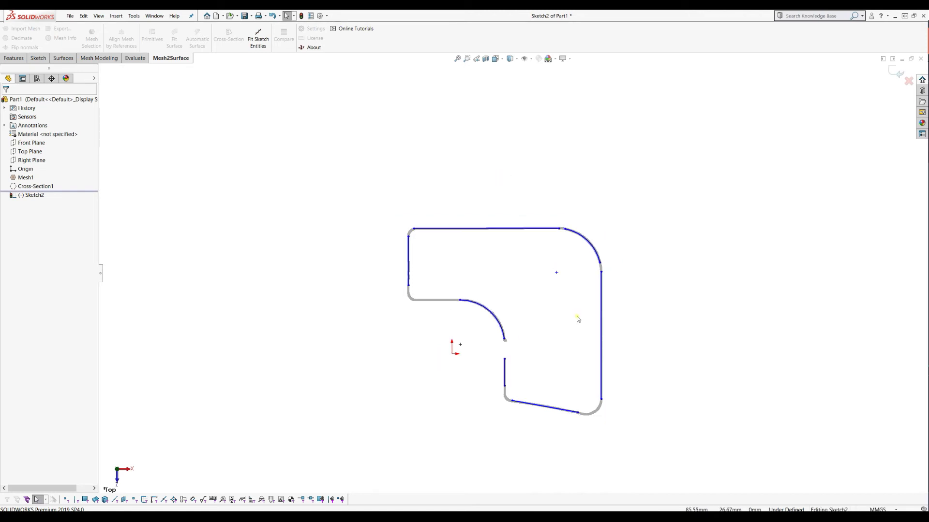
scroll(539, 302, "down", 3)
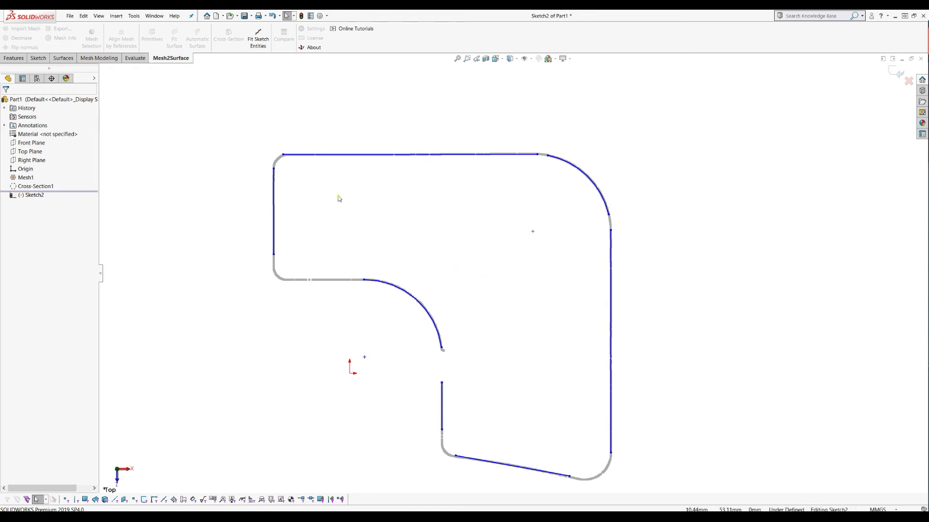
left_click(310, 156)
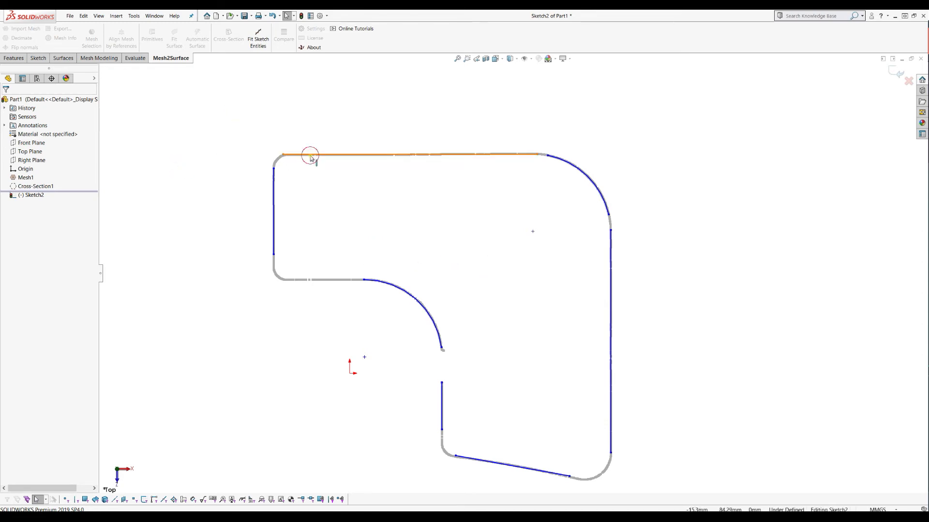
left_click(259, 146)
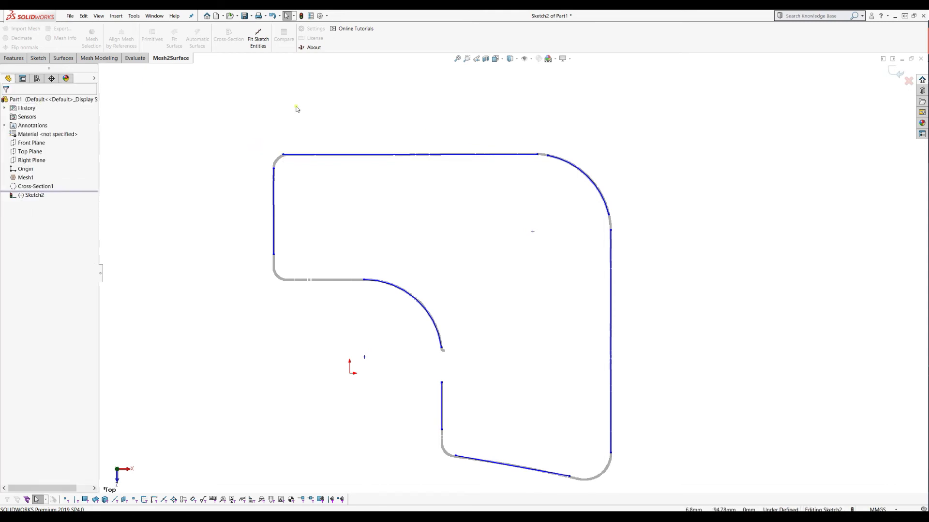
mouse_move(509, 384)
left_mouse_down()
mouse_move(652, 489)
mouse_move(684, 486)
left_mouse_up()
left_click(731, 467)
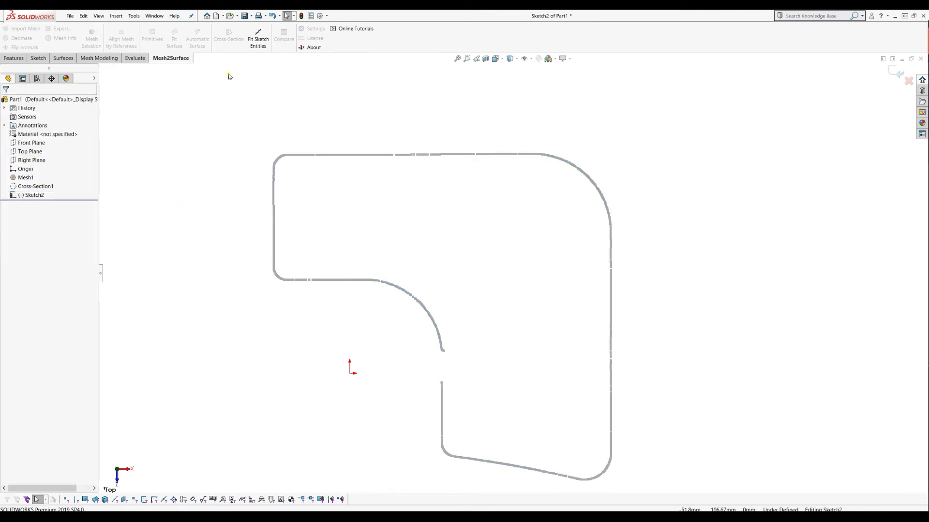
left_click(257, 43)
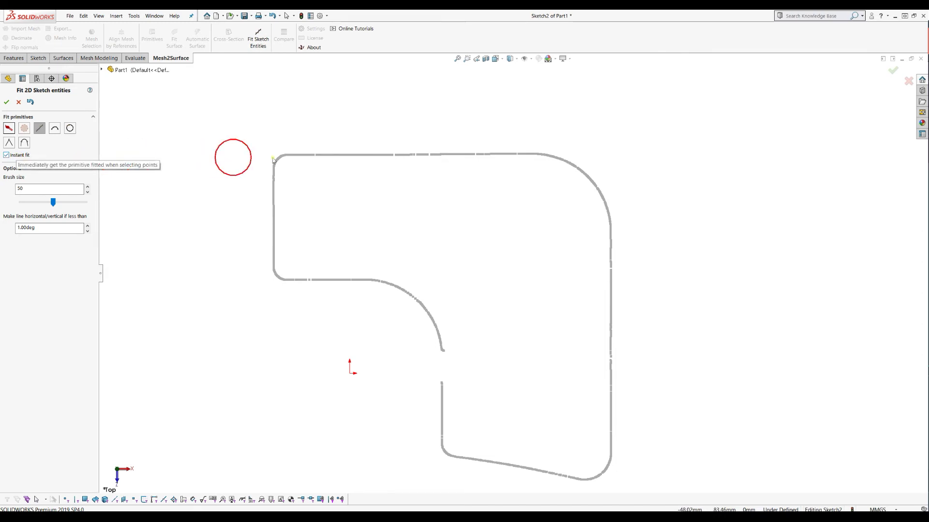
Step: Fit straight lines along the top, lower horizontal, left, lower vertical and right edges
left_click(314, 156)
mouse_move(410, 162)
left_mouse_down()
mouse_move(500, 160)
mouse_move(333, 160)
left_mouse_up()
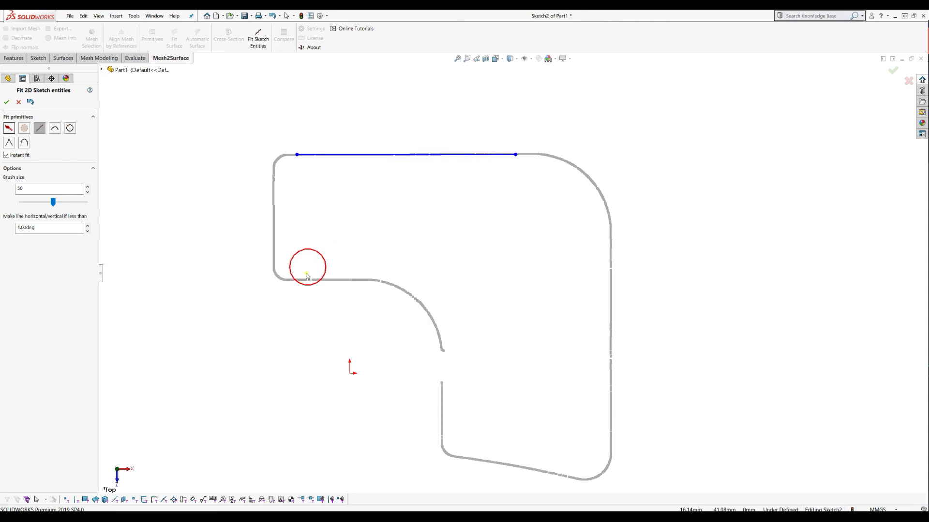
left_click_drag(303, 274, 354, 281)
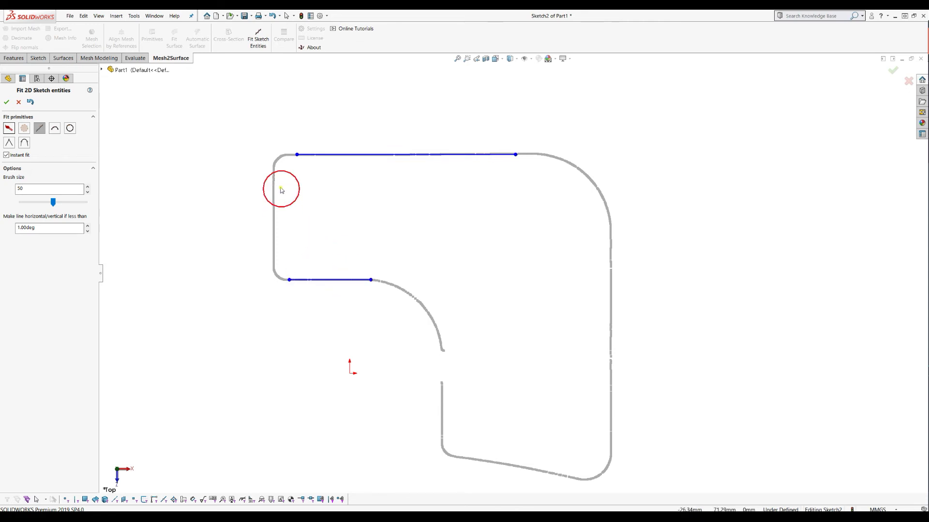
left_click_drag(280, 182, 288, 241)
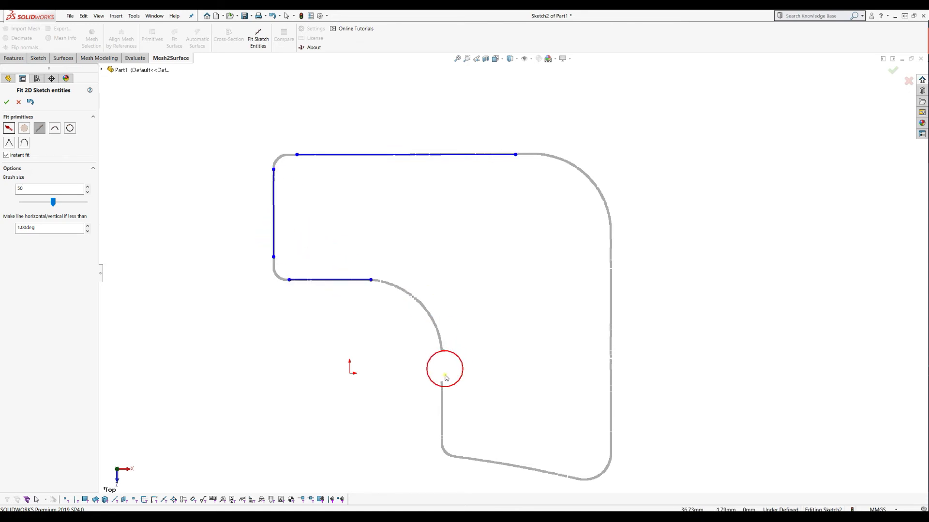
left_click_drag(445, 376, 446, 415)
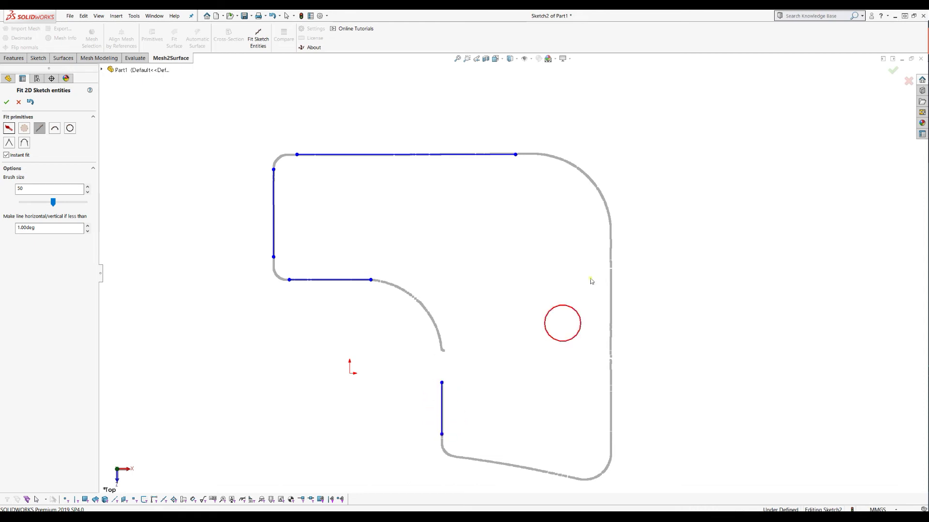
left_click(605, 244)
left_click_drag(606, 293, 611, 438)
scroll(523, 297, "up", 1)
scroll(522, 297, "up", 1)
scroll(524, 410, "down", 3)
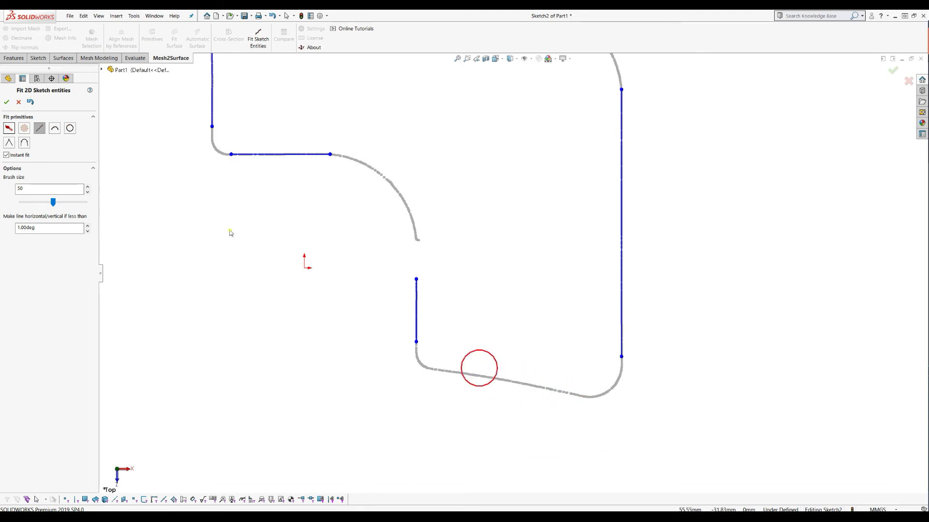
Step: Fit the slanted bottom edge of the cross-section
left_click(56, 129)
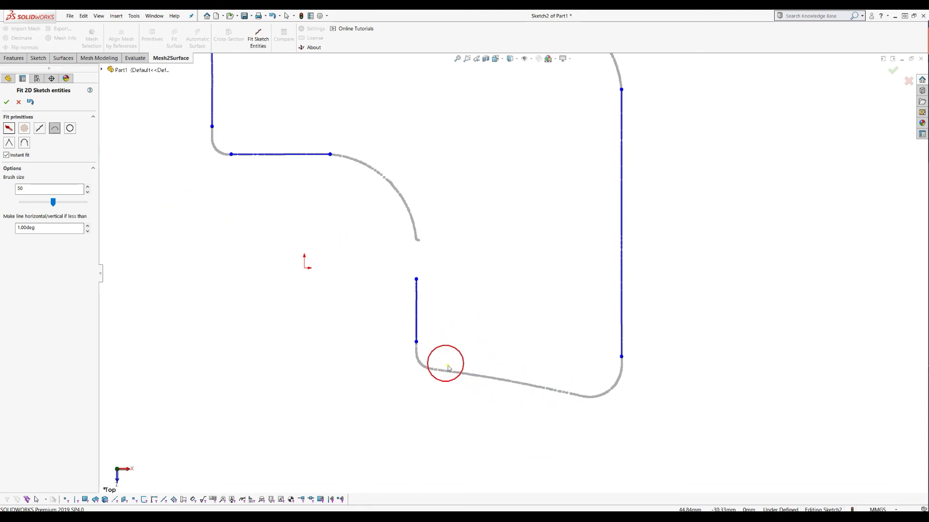
mouse_move(449, 368)
left_mouse_down()
mouse_move(562, 397)
mouse_move(465, 380)
left_mouse_up()
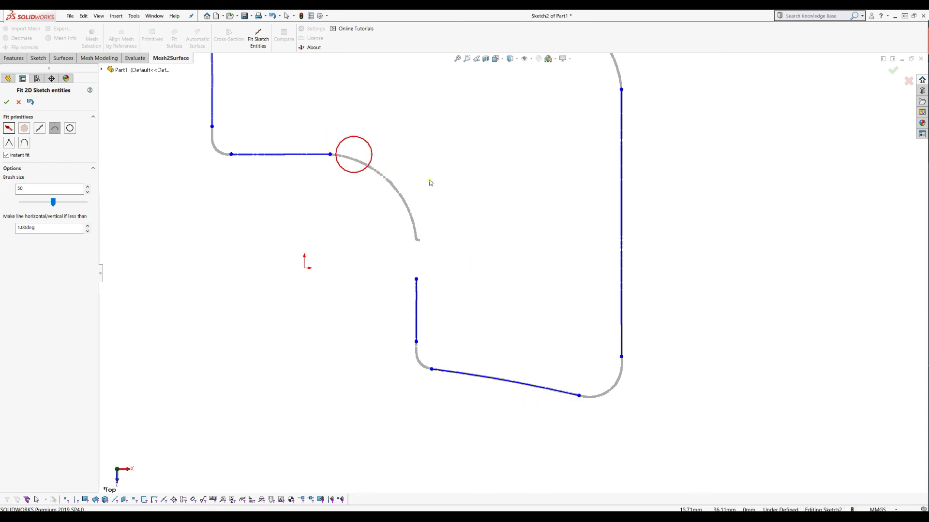
scroll(515, 254, "up", 3)
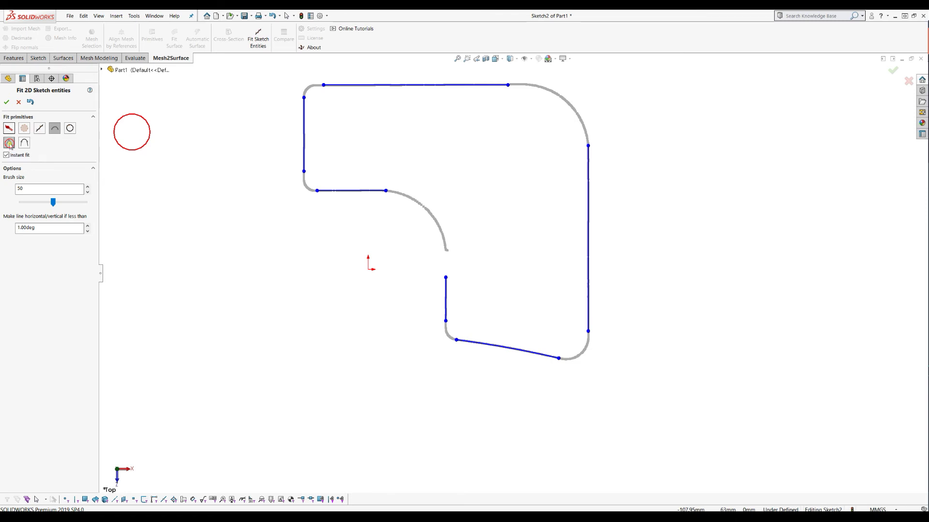
left_click(9, 144)
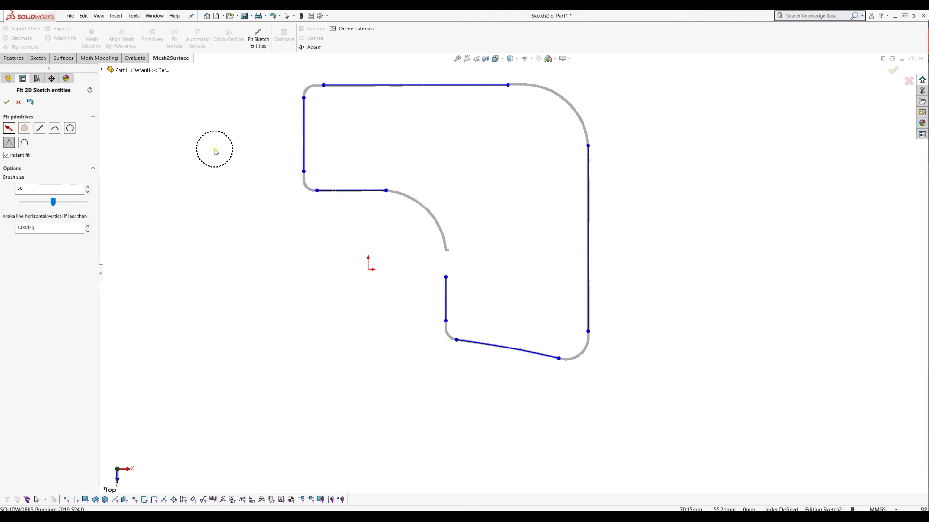
Step: Join the sloped bottom line to both adjacent vertical lines at sharp corners
scroll(274, 107, "down", 1)
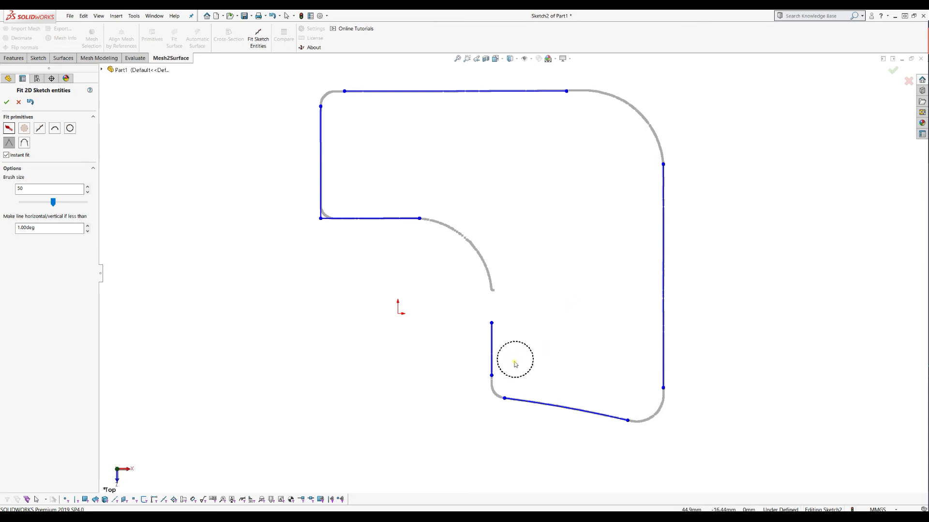
mouse_move(515, 364)
left_mouse_down()
mouse_move(502, 379)
mouse_move(524, 394)
mouse_move(597, 404)
mouse_move(661, 399)
left_mouse_up()
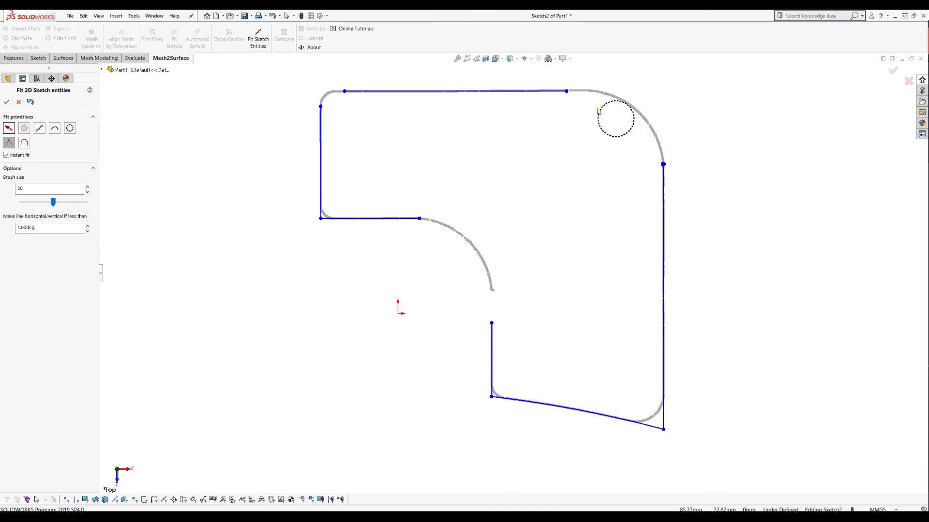
Step: Try sharp corners at the top-right, top-left and inner bend, then undo the inner-bend and top-right ones
left_click_drag(598, 111, 546, 84)
left_click_drag(338, 90, 323, 103)
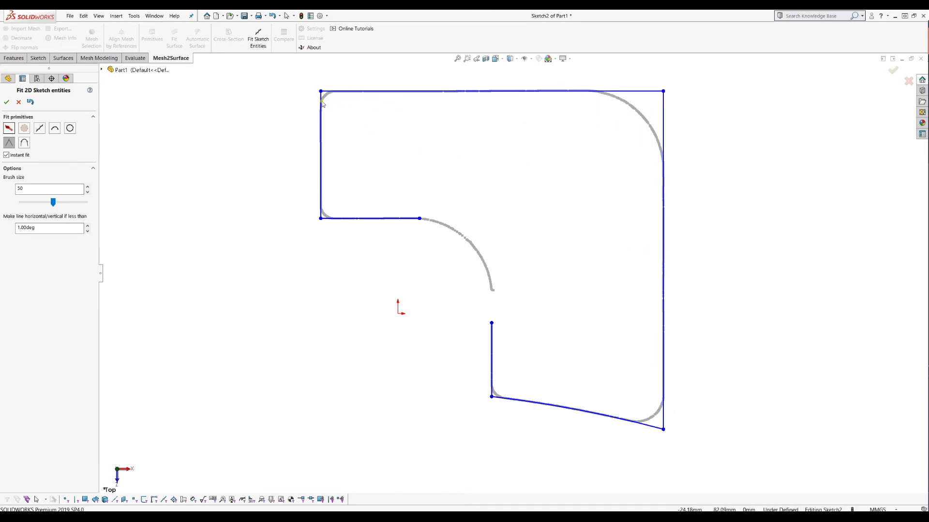
mouse_move(402, 208)
left_mouse_down()
mouse_move(436, 233)
mouse_move(491, 321)
left_mouse_up()
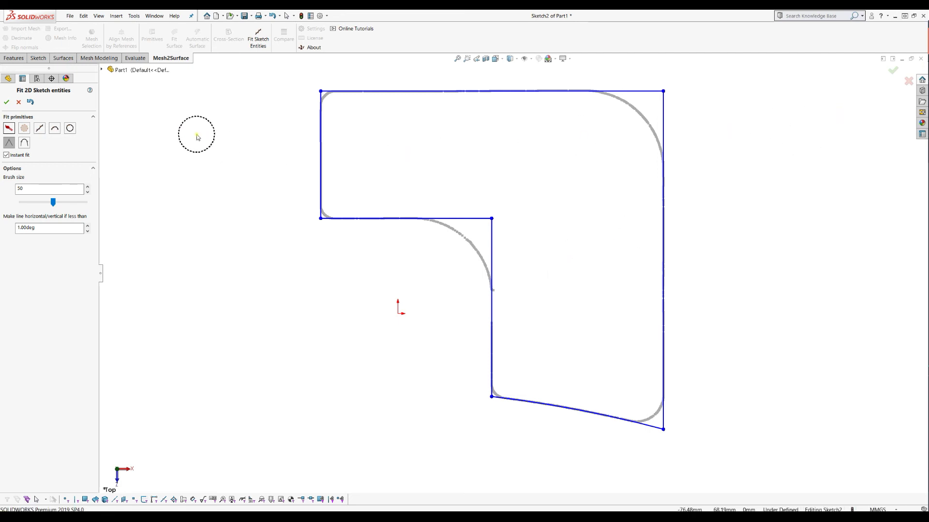
left_click(30, 103)
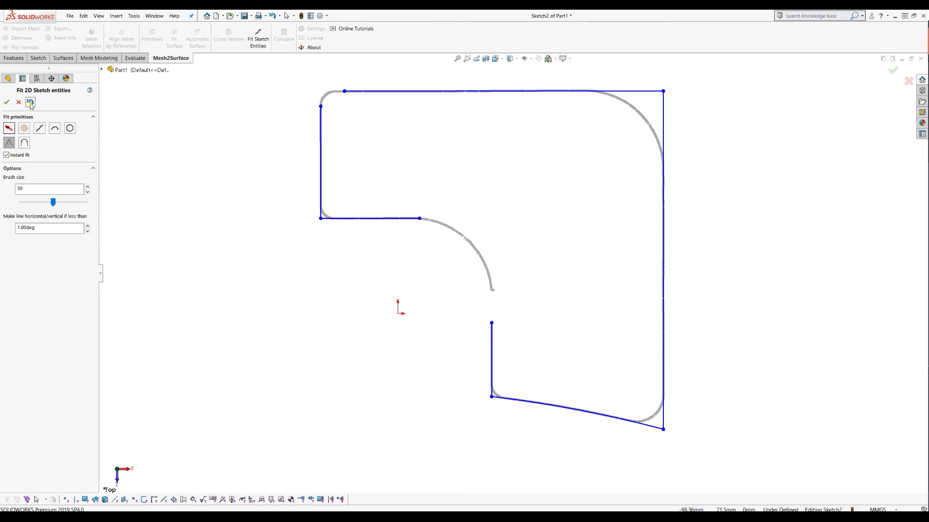
left_click(31, 103)
Step: Undo the sharp bottom-left corner and fit a fillet arc at the left inner corner
left_click(30, 103)
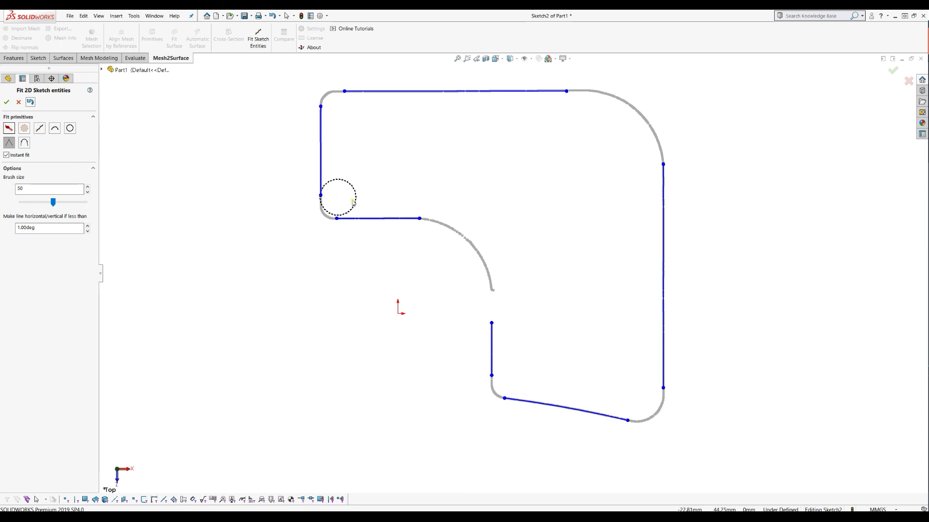
left_click(24, 143)
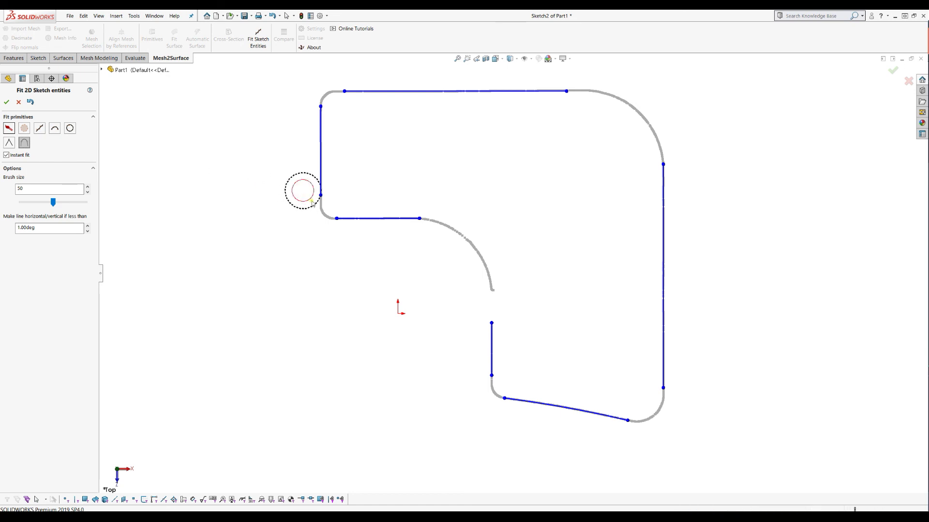
left_click_drag(309, 196, 340, 224)
scroll(306, 208, "down", 3)
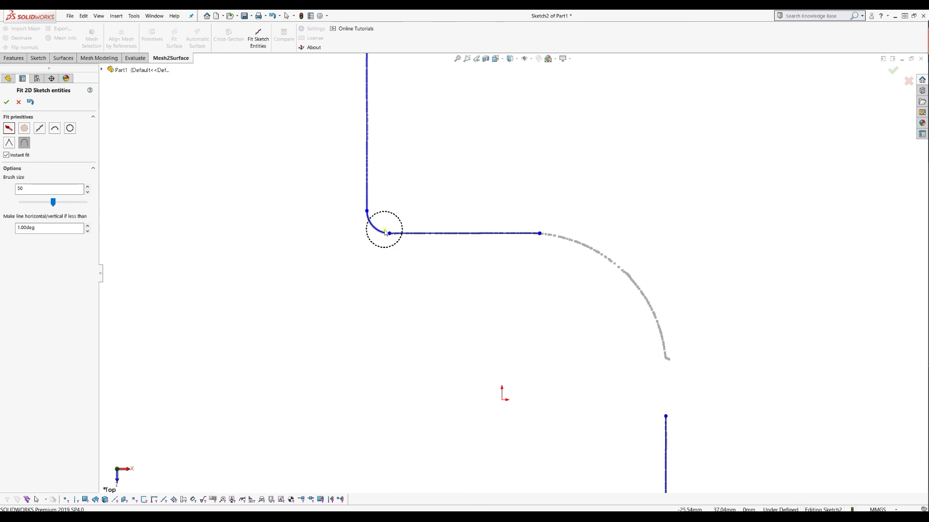
scroll(384, 232, "up", 4)
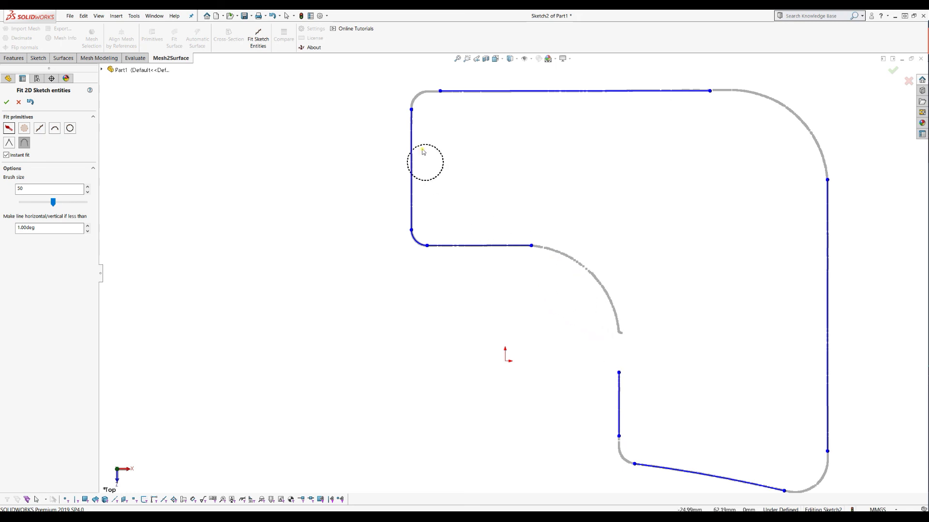
Step: Fit arcs at the top-left, large inner bend, bottom-left, top-right and bottom-right corners, then accept
left_click_drag(433, 100, 417, 107)
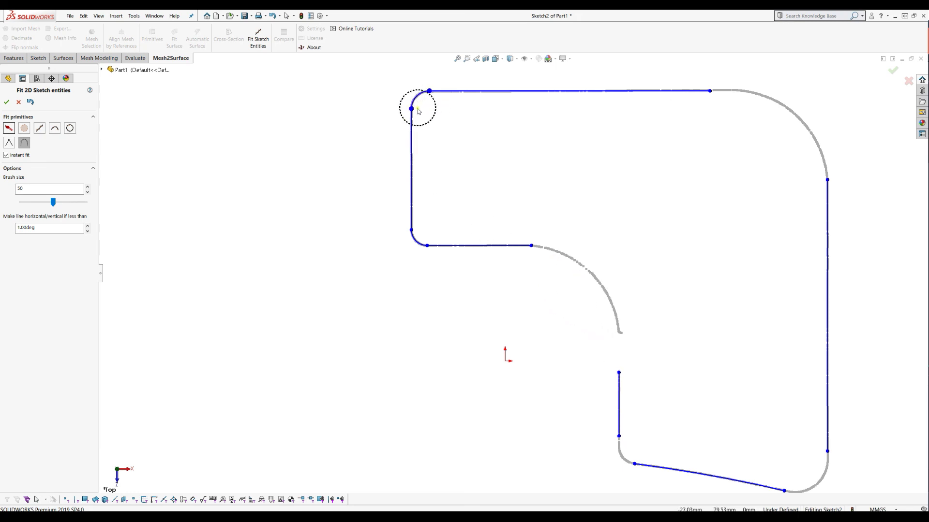
mouse_move(555, 234)
left_mouse_down()
mouse_move(542, 251)
mouse_move(633, 371)
left_mouse_up()
mouse_move(619, 416)
left_mouse_down()
mouse_move(629, 461)
mouse_move(648, 465)
left_mouse_up()
scroll(643, 286, "up", 3)
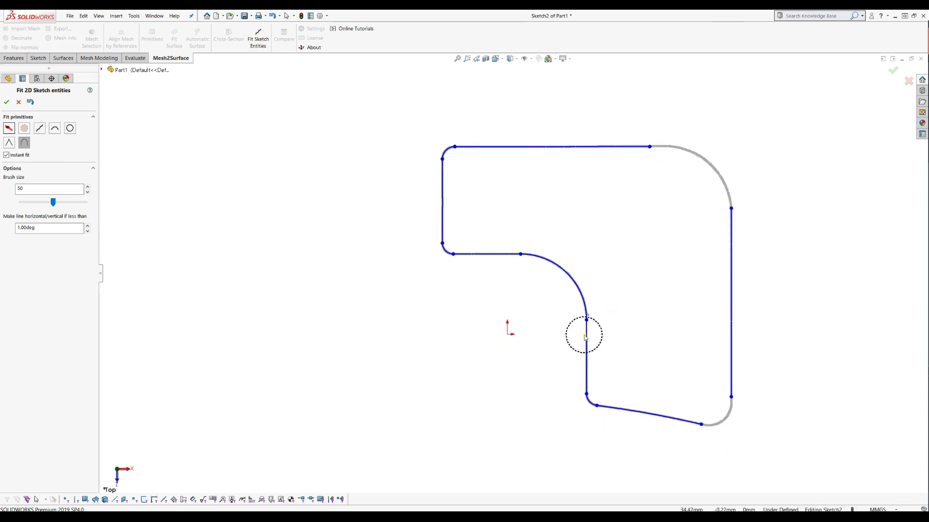
left_click_drag(668, 168, 743, 221)
left_click_drag(733, 405, 710, 423)
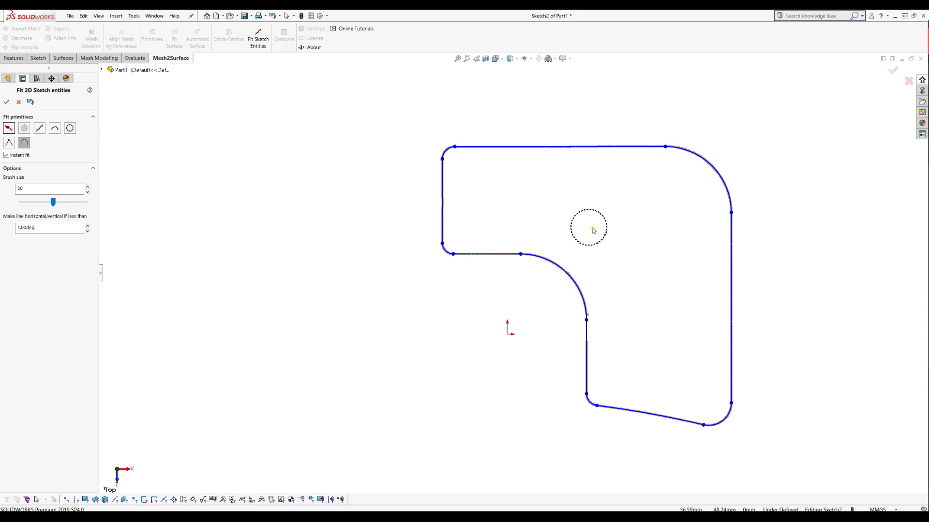
left_click(7, 102)
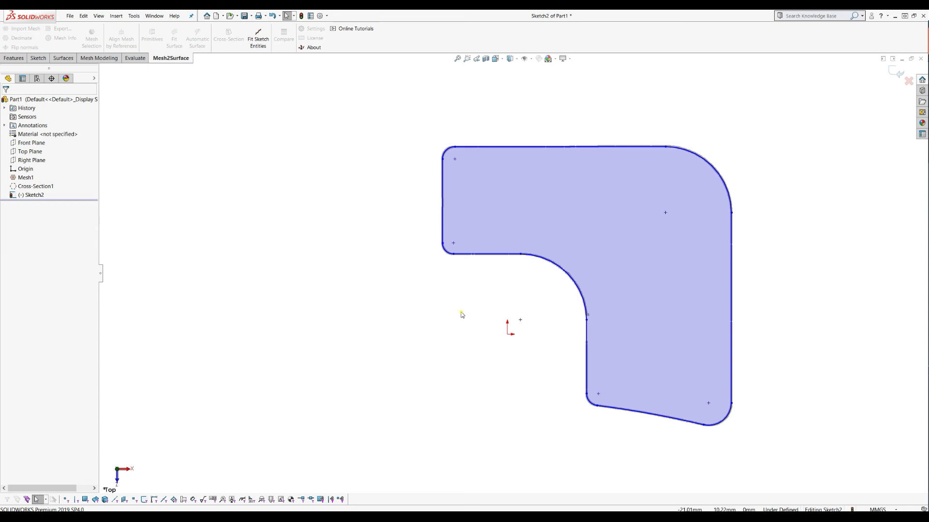
Step: Orbit the view to inspect the shaded L-shaped Sketch2 profile
mouse_move(522, 327)
middle_mouse_down()
mouse_move(527, 239)
mouse_move(538, 246)
mouse_move(535, 314)
middle_mouse_up()
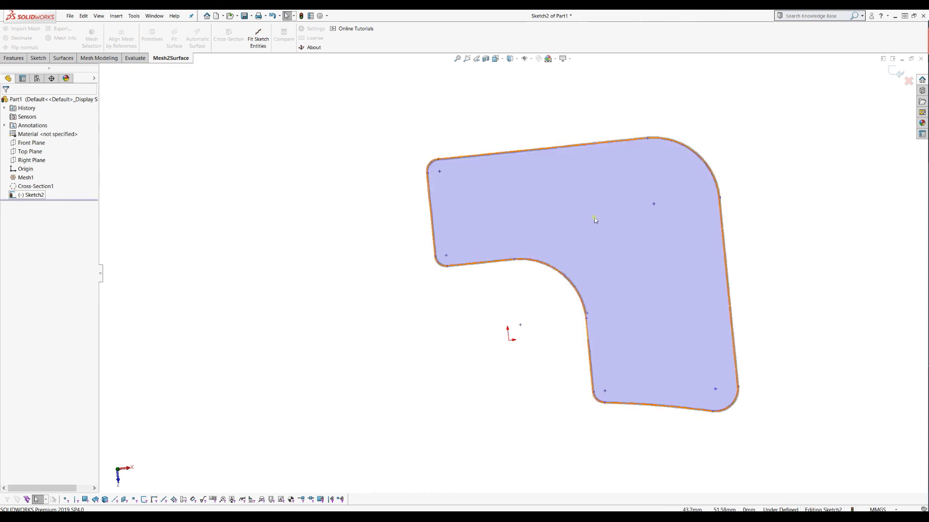
Step: Smart-dimension the top-left corner arc, changing its fitted 5.59 radius to R5.60 mm
left_click(38, 59)
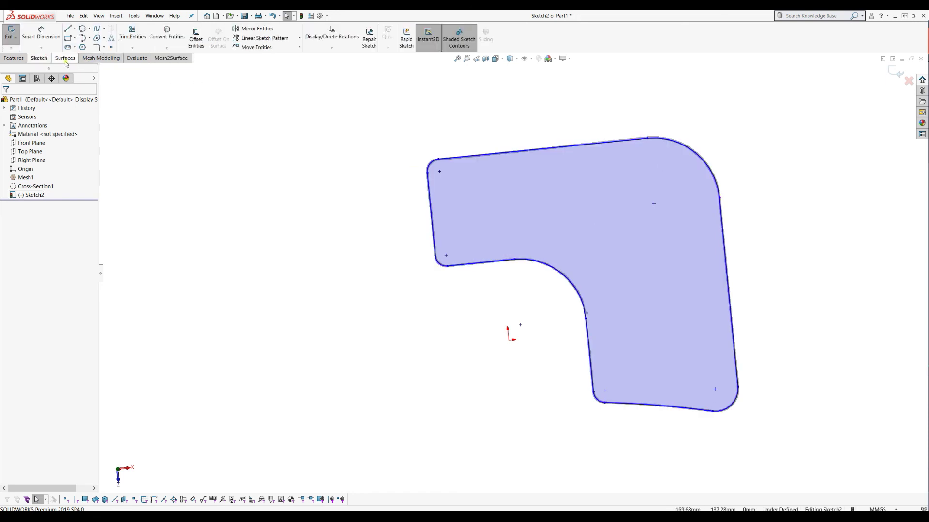
left_click(40, 32)
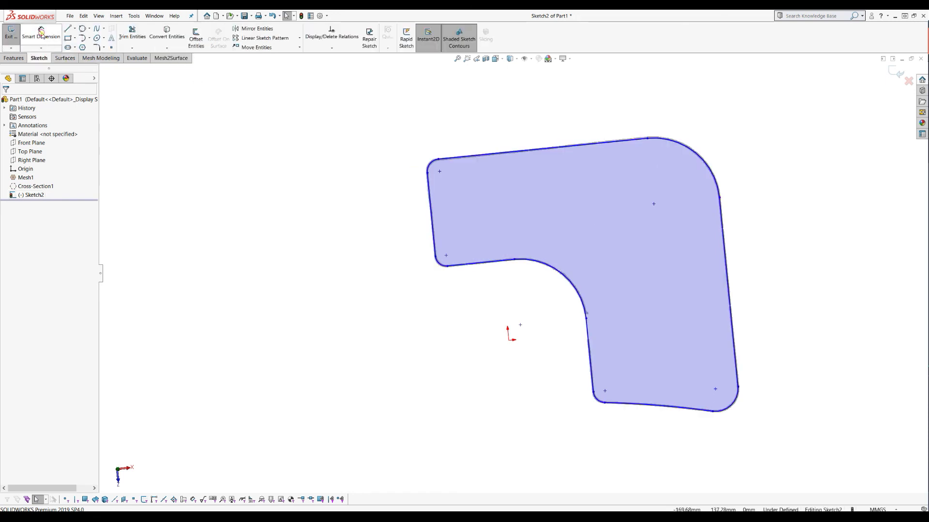
left_click(401, 155)
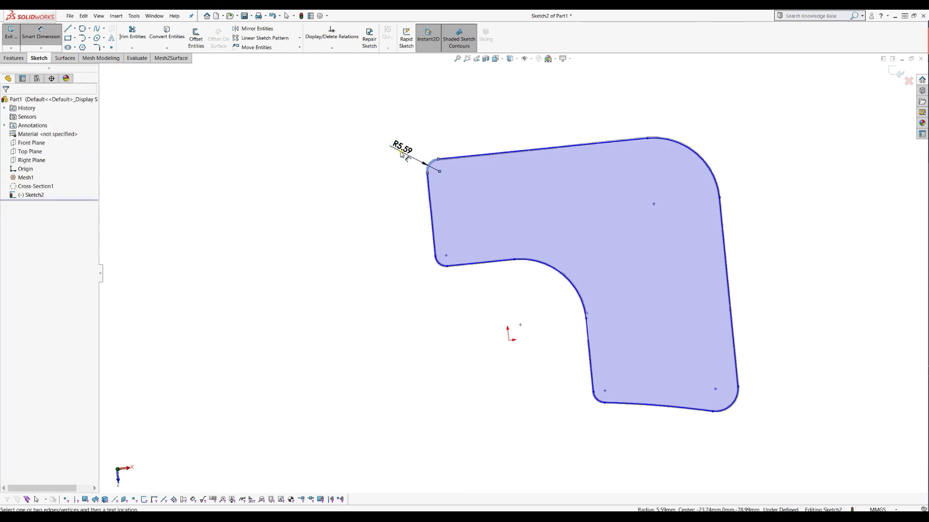
left_click(415, 142)
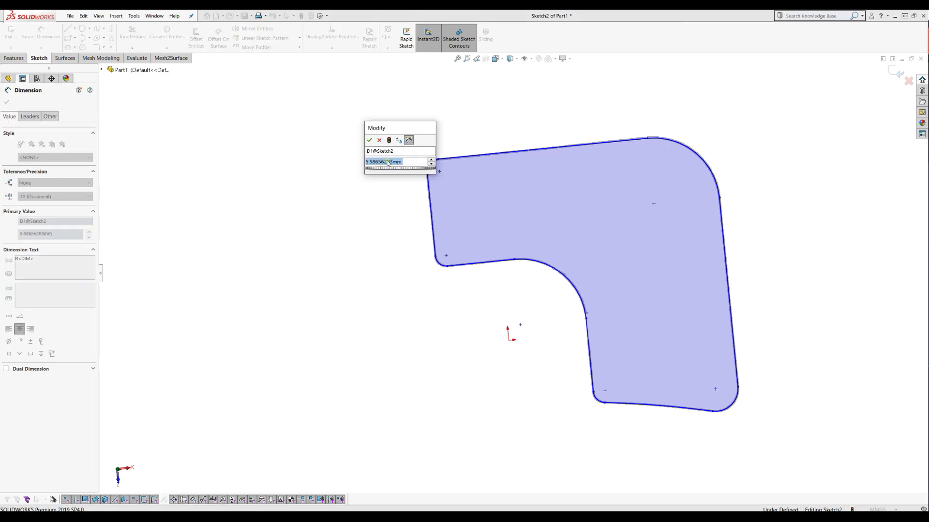
left_click(387, 163)
left_click_drag(373, 161, 414, 162)
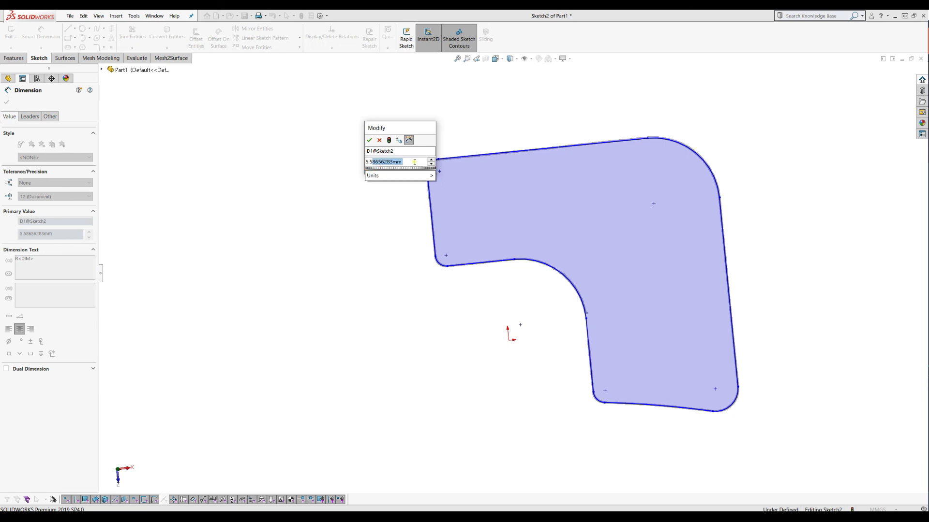
key("BackSpace")
key("BackSpace")
type("6")
key("Return")
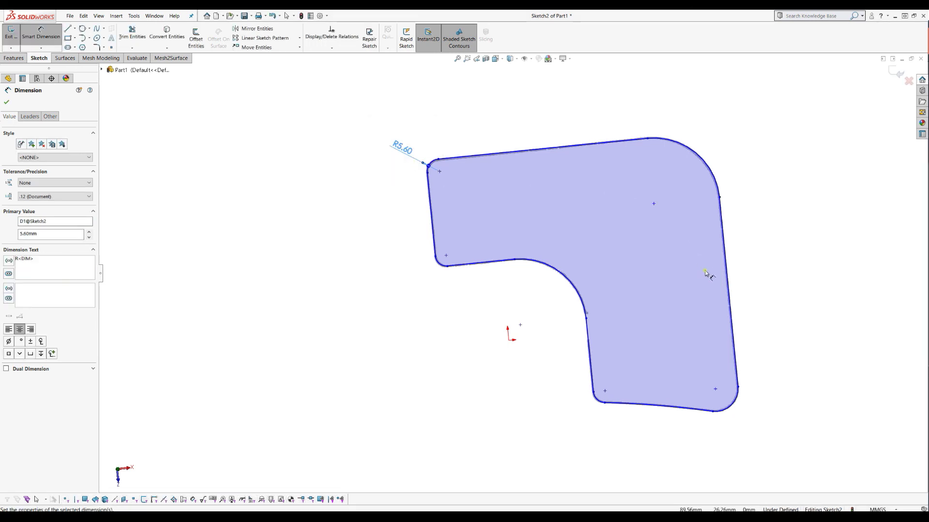
scroll(802, 241, "down", 1)
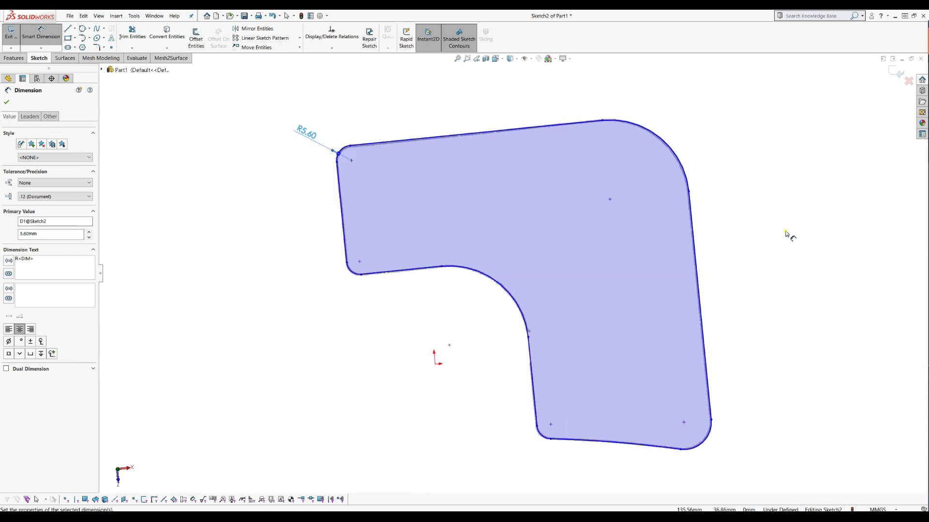